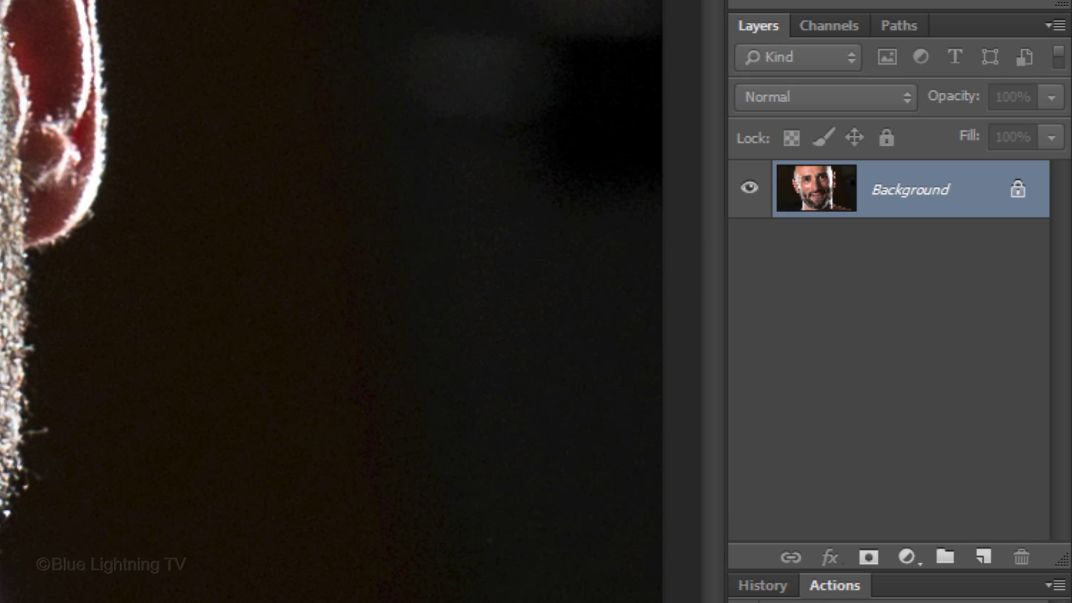
Duplicate the portrait as Layer 1 and add a white Solid Color fill layer
{"action": "key", "text": "ctrl+j"}
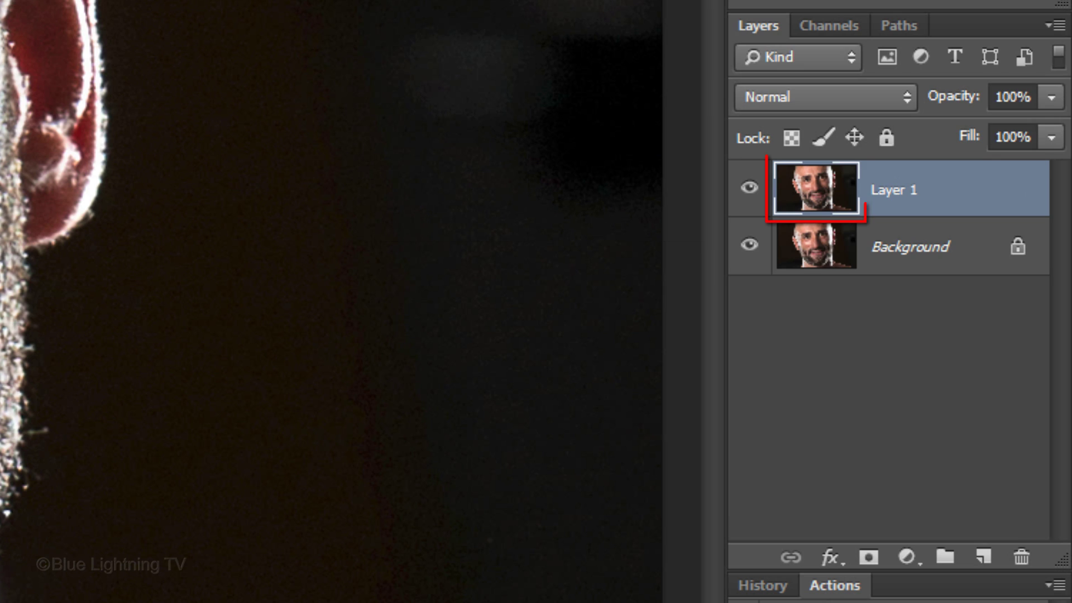
{"action": "left_click", "coordinate": [906, 557]}
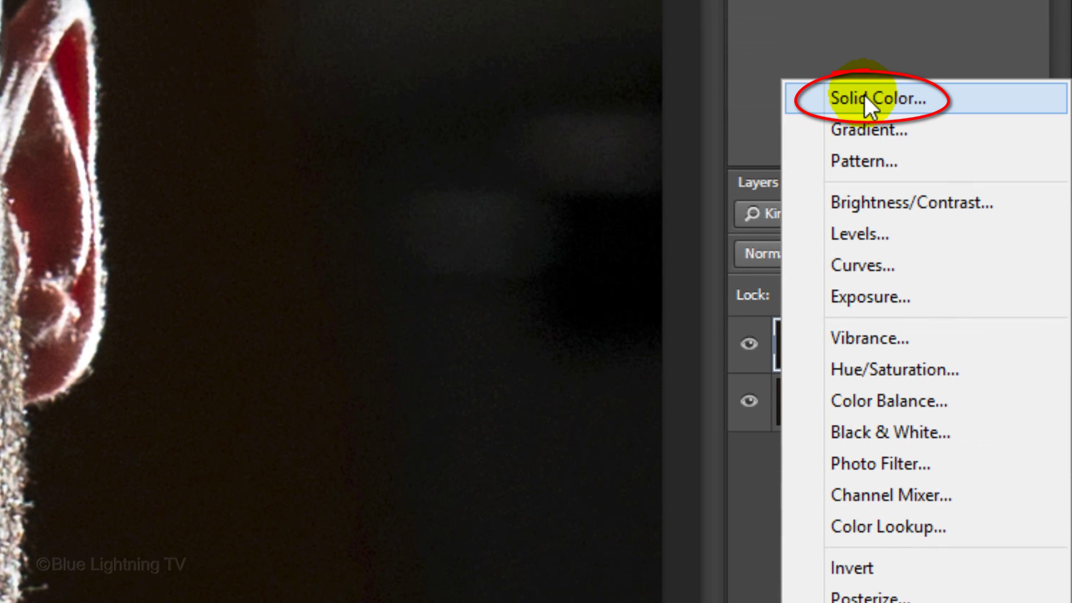
{"action": "left_click", "coordinate": [865, 95]}
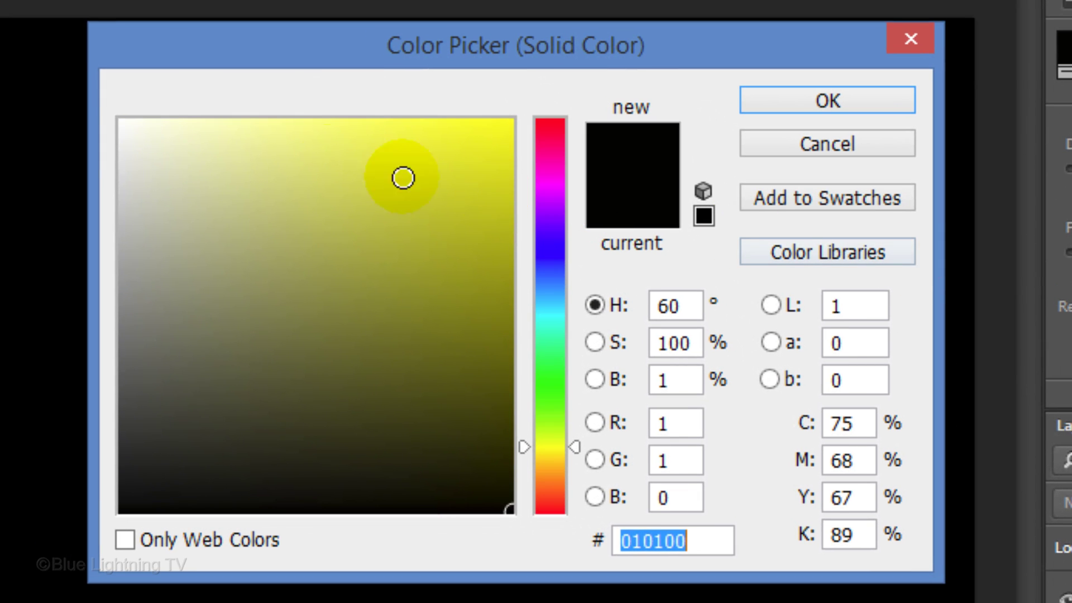
{"action": "left_click_drag", "start_coordinate": [402, 177], "coordinate": [76, 35]}
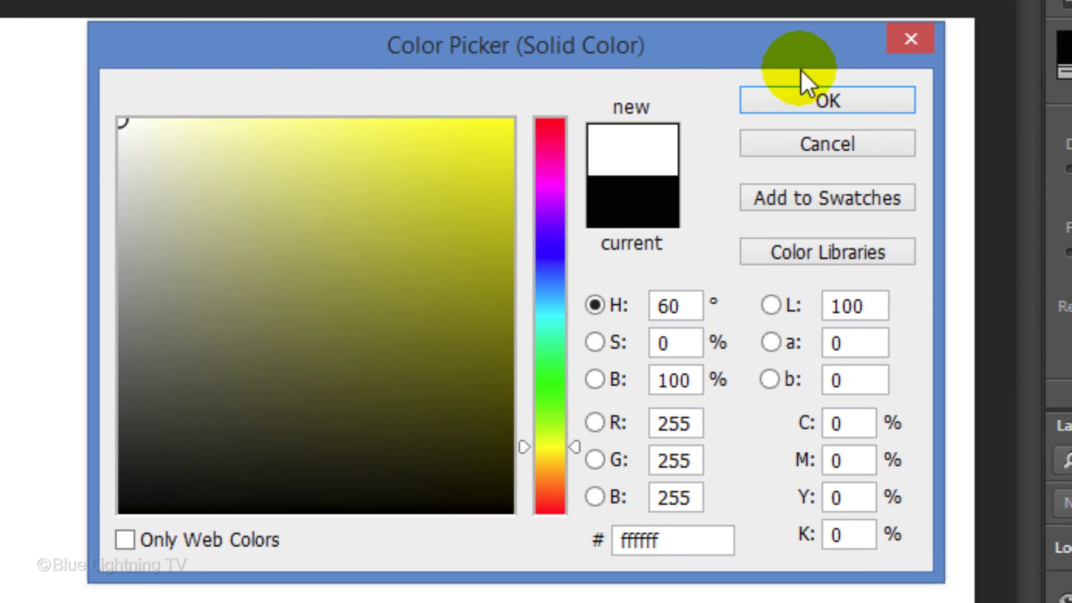
{"action": "left_click", "coordinate": [842, 106]}
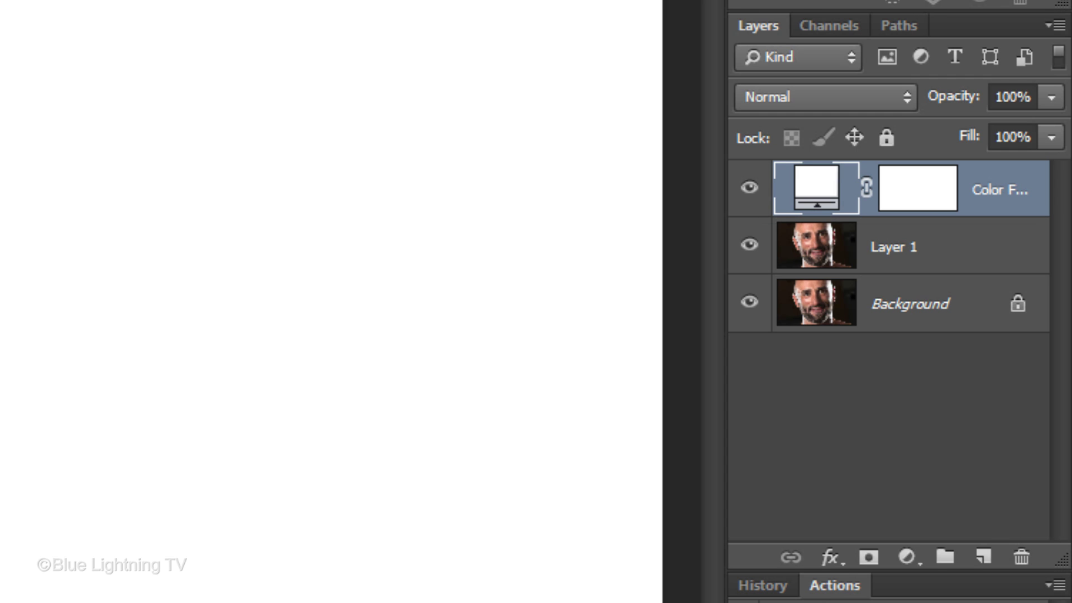
Move the white fill layer below Layer 1, just above the Background
{"action": "left_click_drag", "start_coordinate": [819, 187], "coordinate": [836, 279]}
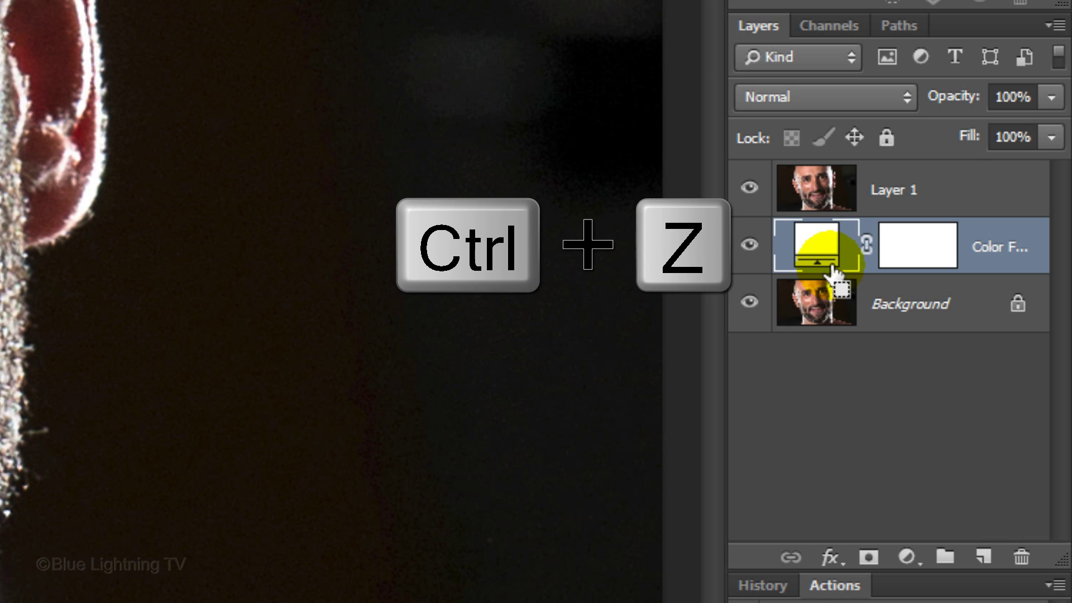
{"action": "key", "text": "ctrl+z"}
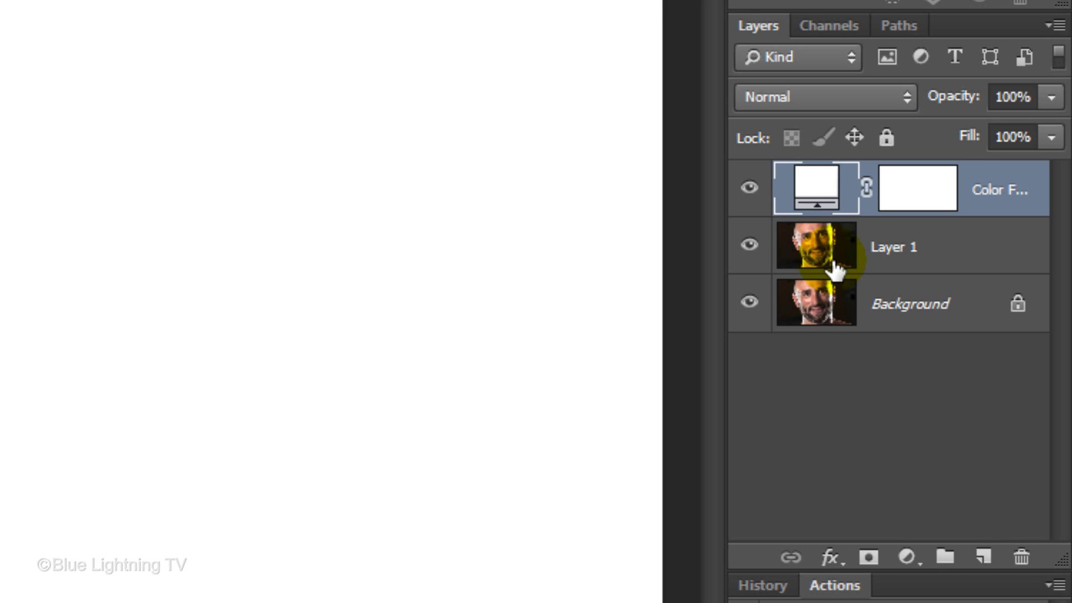
{"action": "left_click_drag", "start_coordinate": [836, 271], "coordinate": [814, 272]}
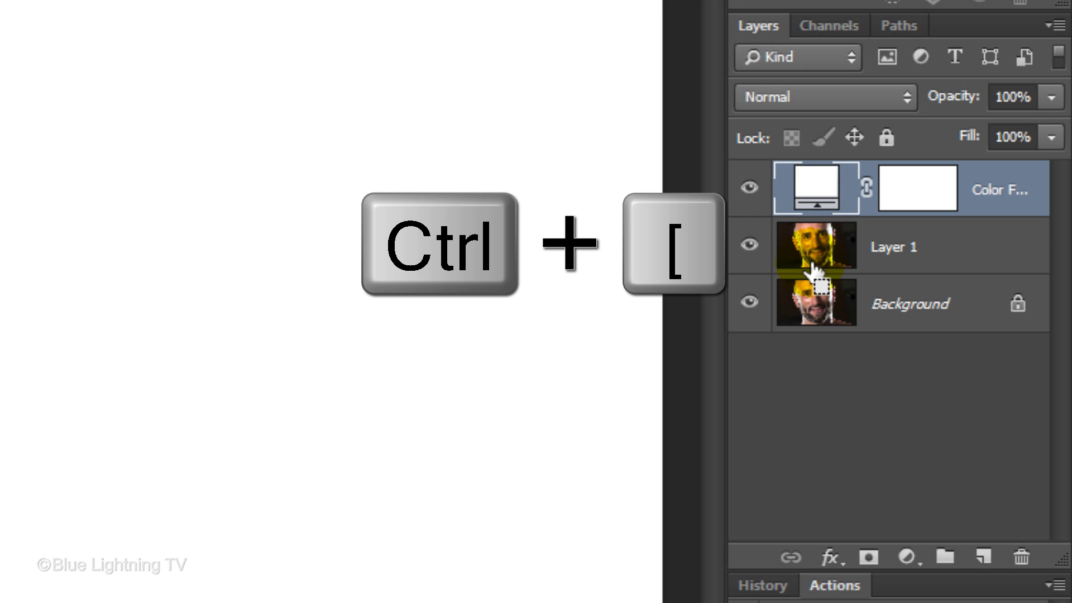
{"action": "left_click_drag", "start_coordinate": [816, 272], "coordinate": [815, 273]}
With Layer 1 selected, set the Rectangle Tool to draw in Shape mode
{"action": "left_click", "coordinate": [821, 197]}
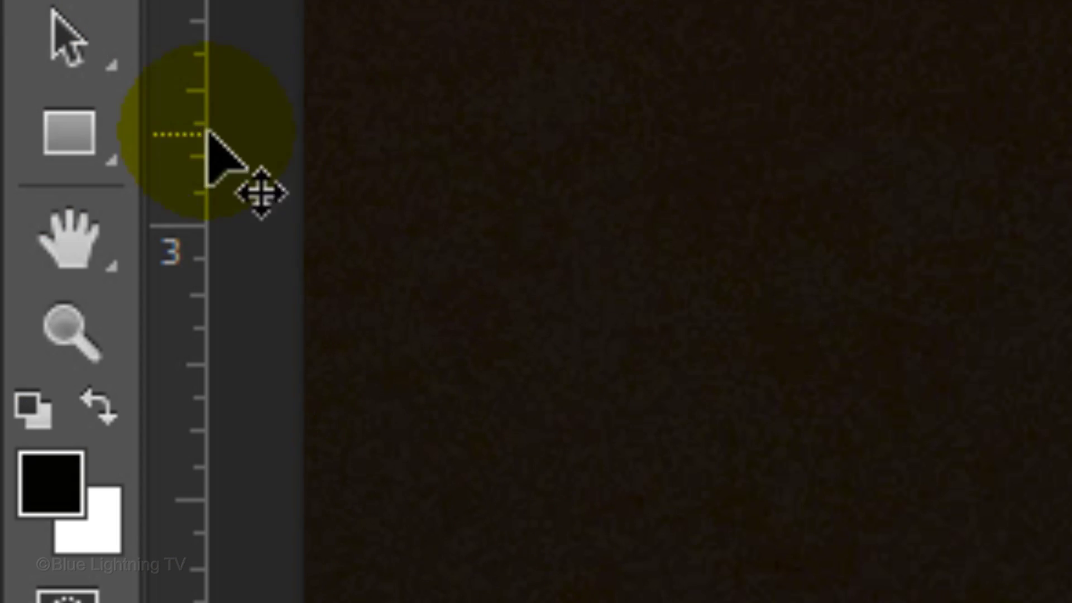
{"action": "left_click", "coordinate": [111, 153]}
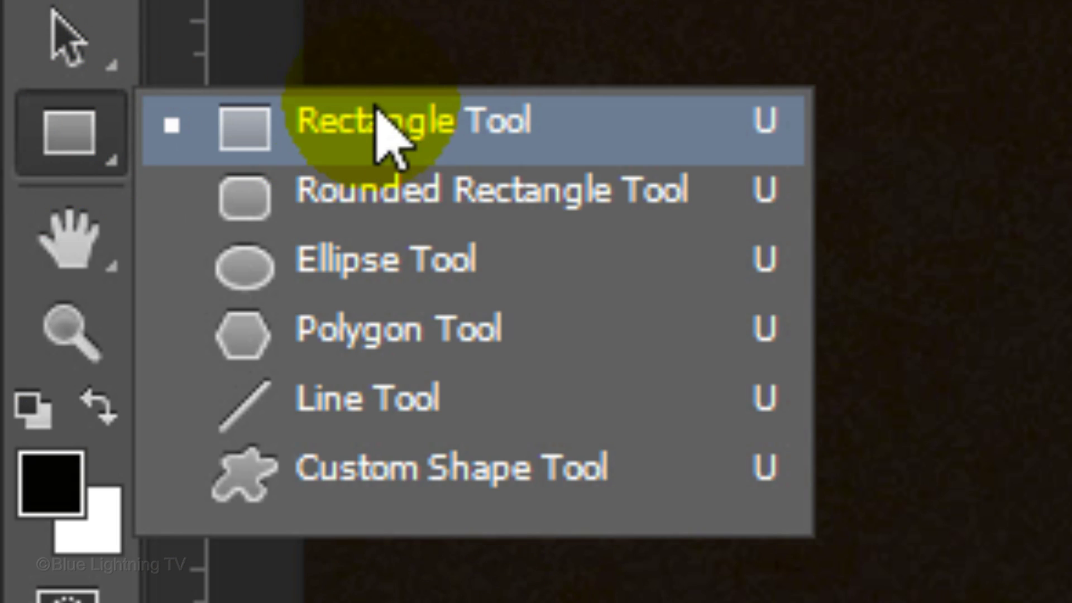
{"action": "left_click", "coordinate": [380, 112]}
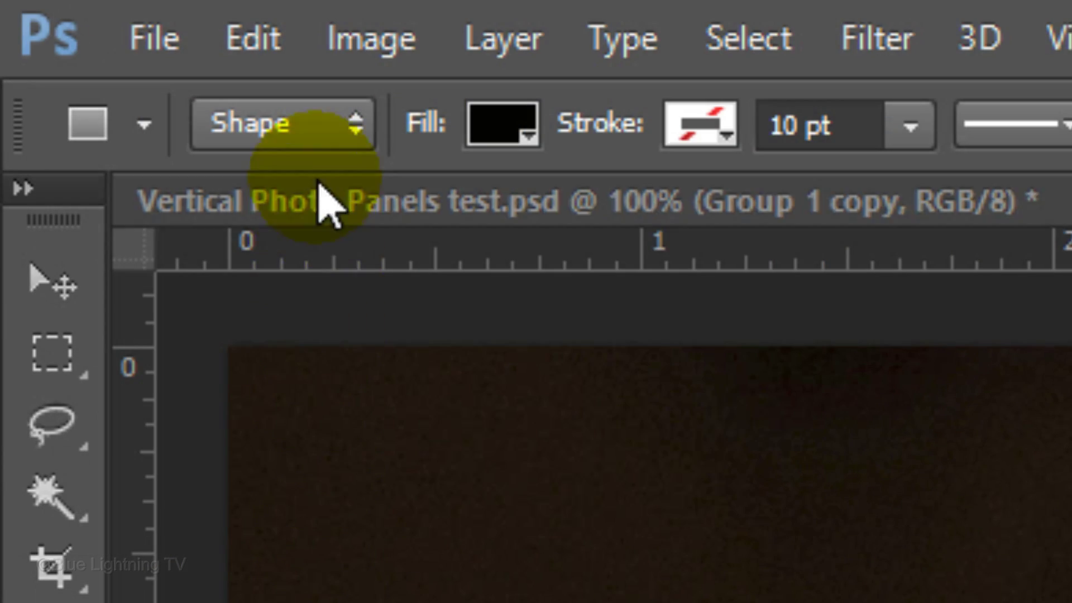
{"action": "left_click", "coordinate": [327, 126]}
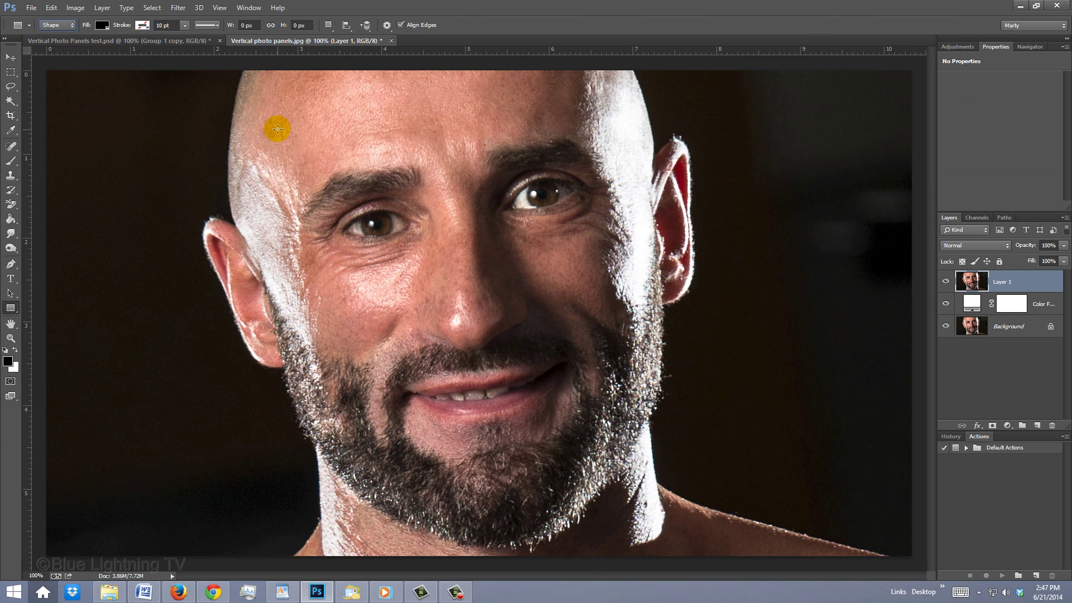
Draw a tall narrow rectangle over the photo's left side and move it below Layer 1
{"action": "left_click_drag", "start_coordinate": [278, 127], "coordinate": [366, 534]}
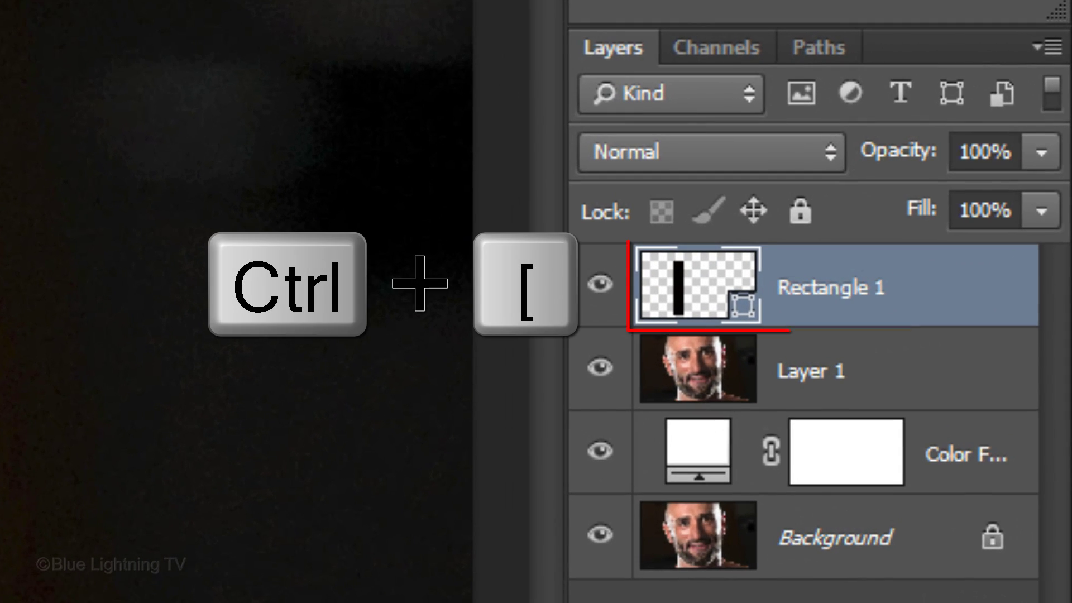
{"action": "key", "text": "ctrl+bracketleft"}
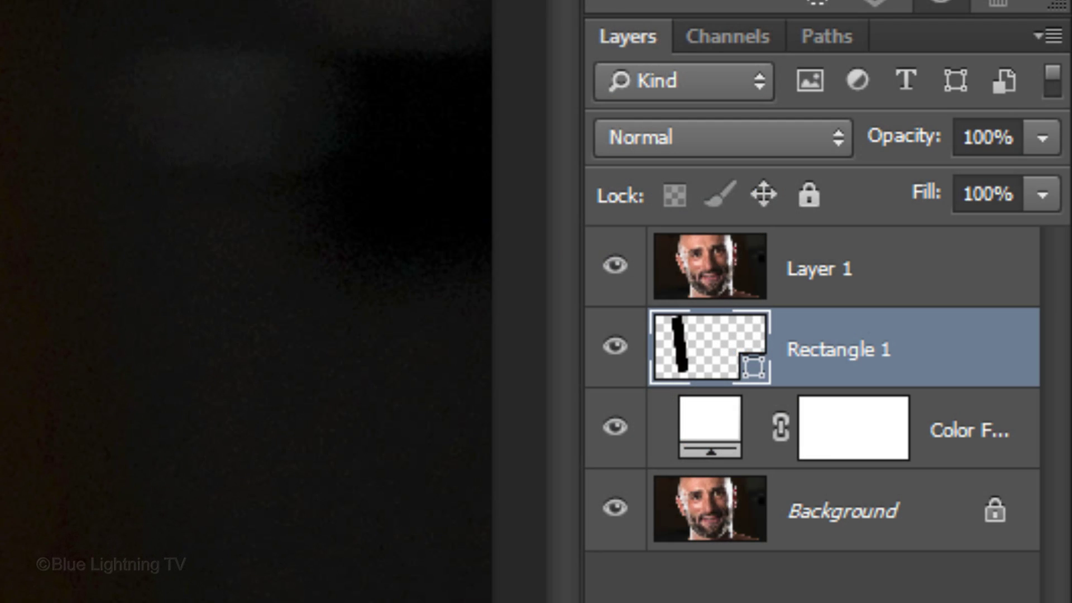
Clip Layer 1 to Rectangle 1 so only a tilted strip of the portrait shows
{"action": "left_click", "coordinate": [718, 274]}
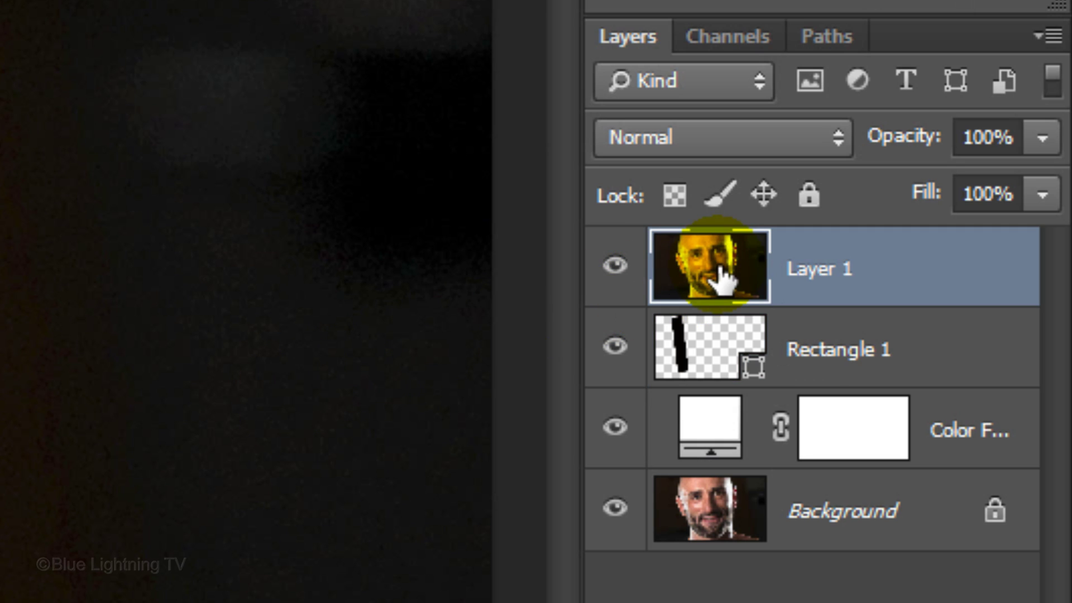
{"action": "key", "text": "ctrl+alt+g"}
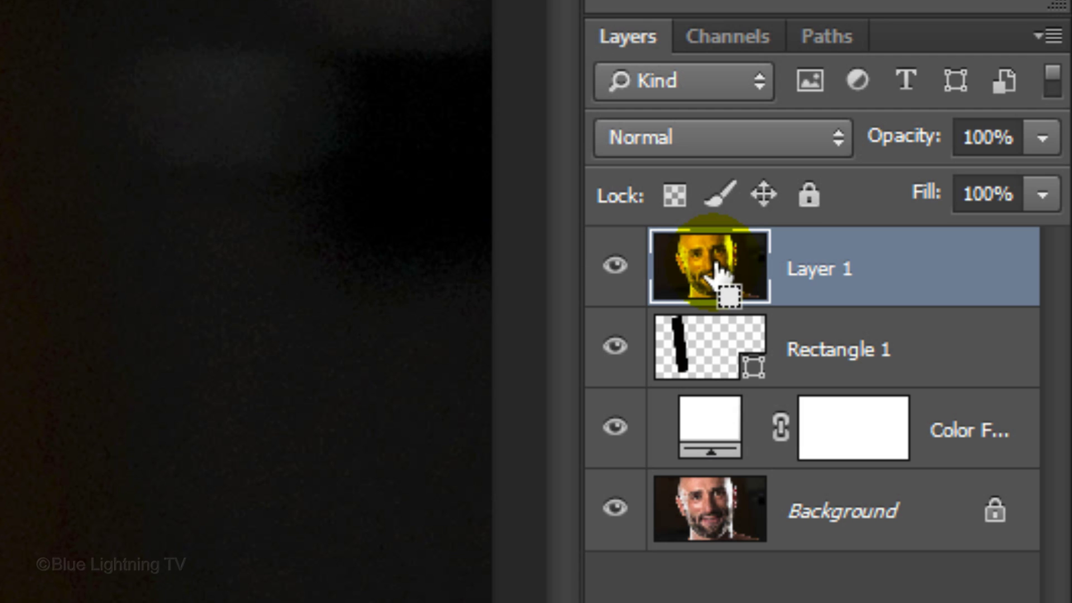
{"action": "left_click", "coordinate": [720, 273], "text": "alt"}
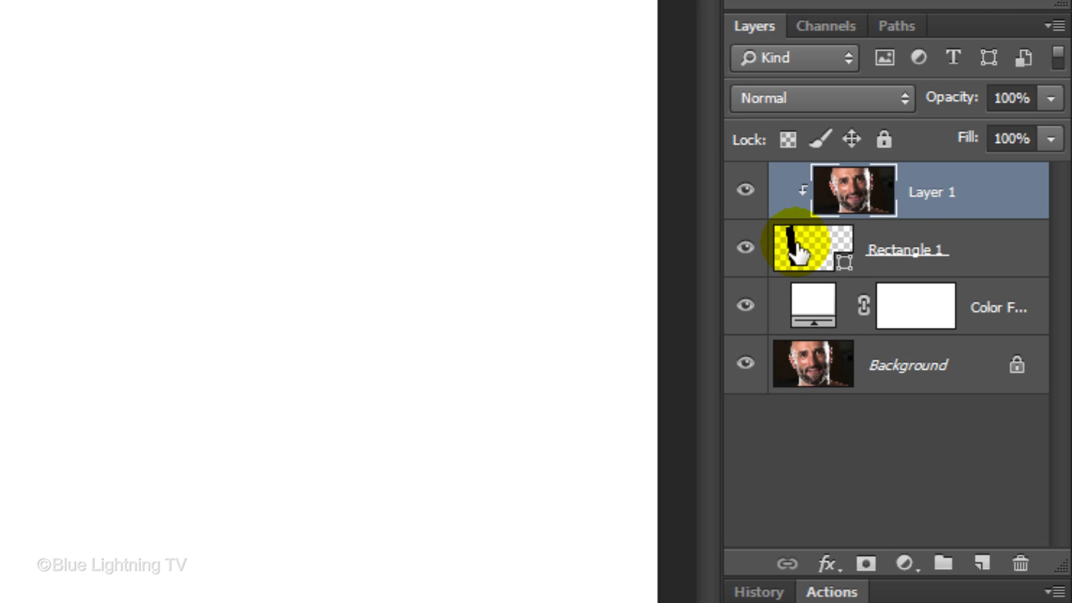
Add a drop shadow to Rectangle 1: 20% opacity, 132° angle without global light, 20 px distance
{"action": "left_click", "coordinate": [799, 251]}
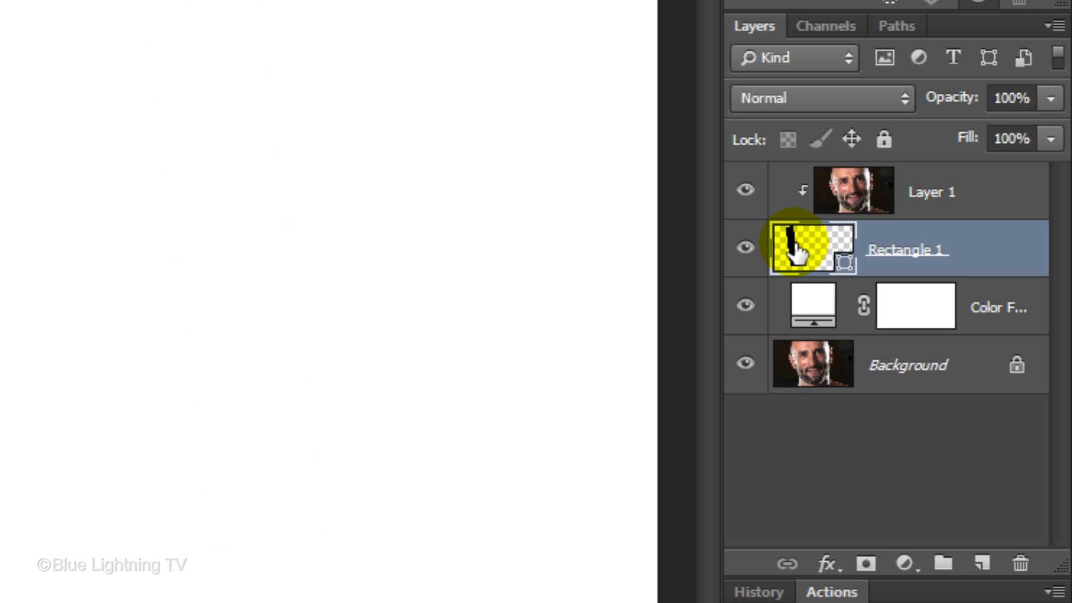
{"action": "left_click", "coordinate": [826, 561]}
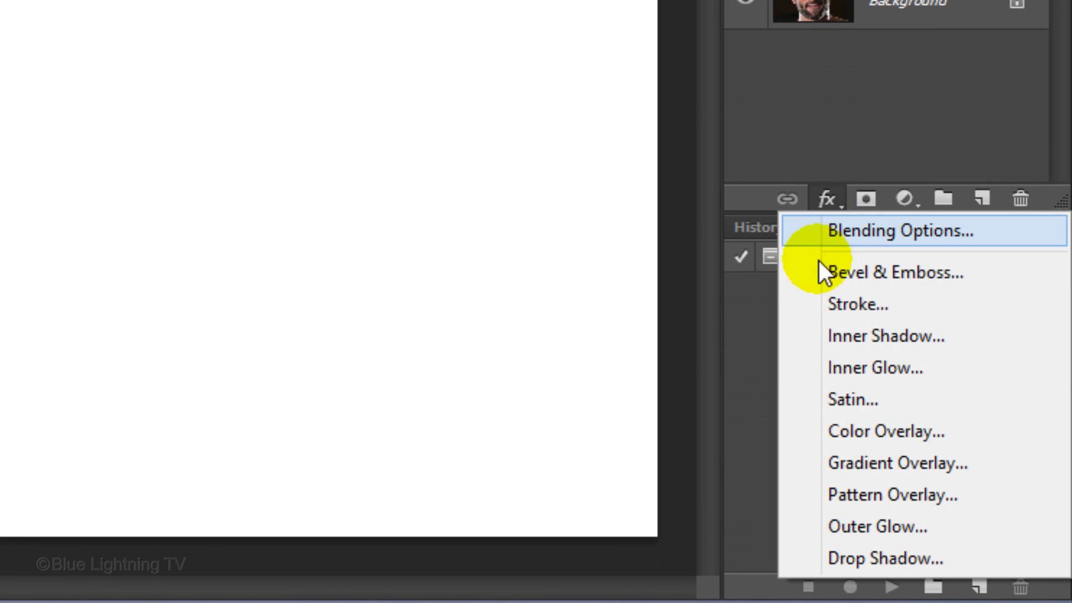
{"action": "left_click", "coordinate": [841, 559]}
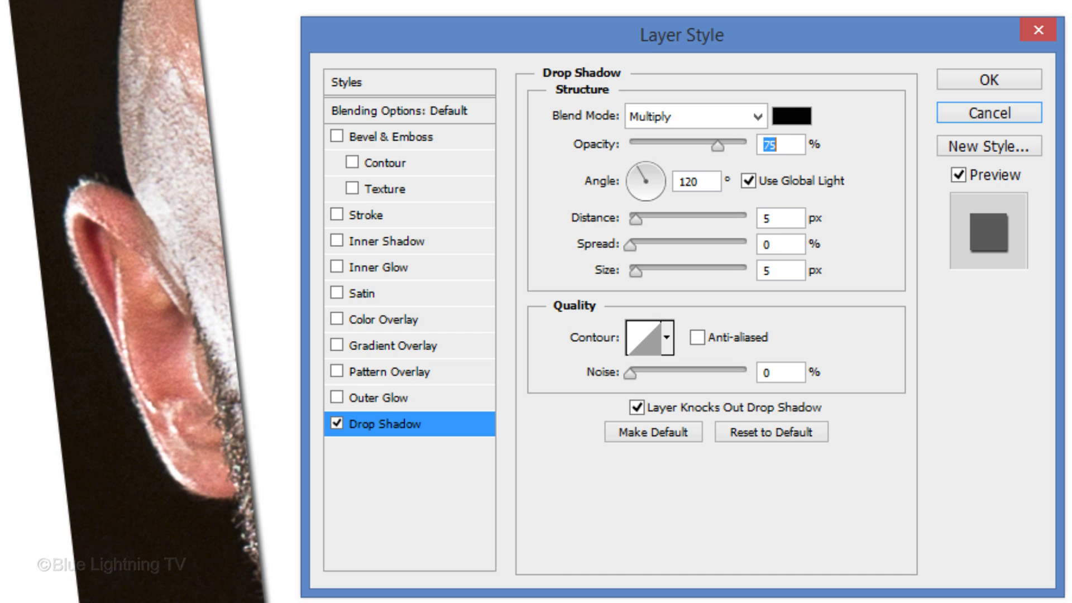
{"action": "type", "text": "2"}
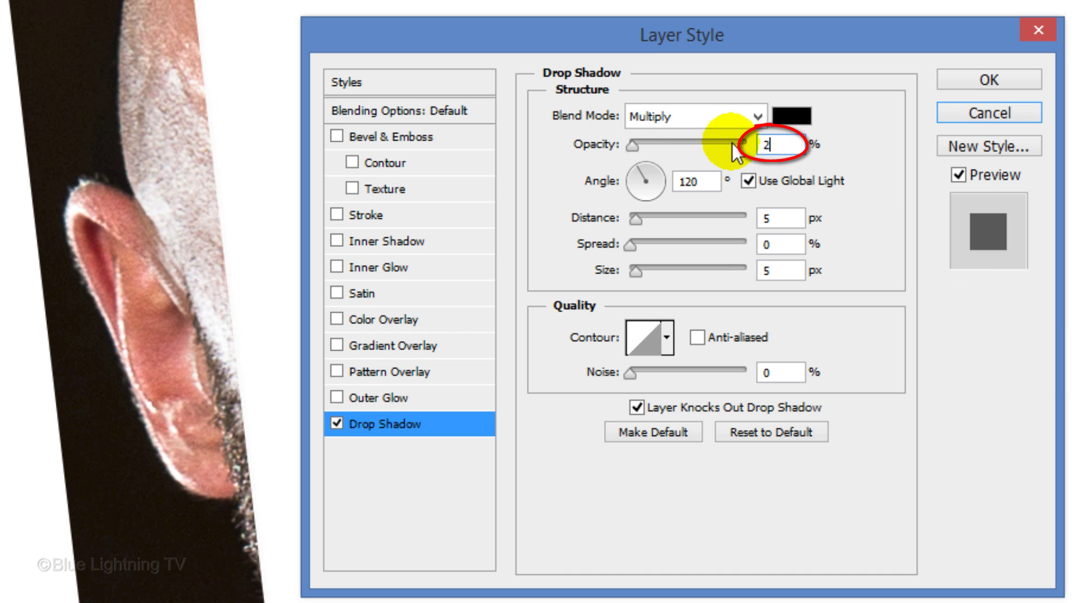
{"action": "type", "text": "0"}
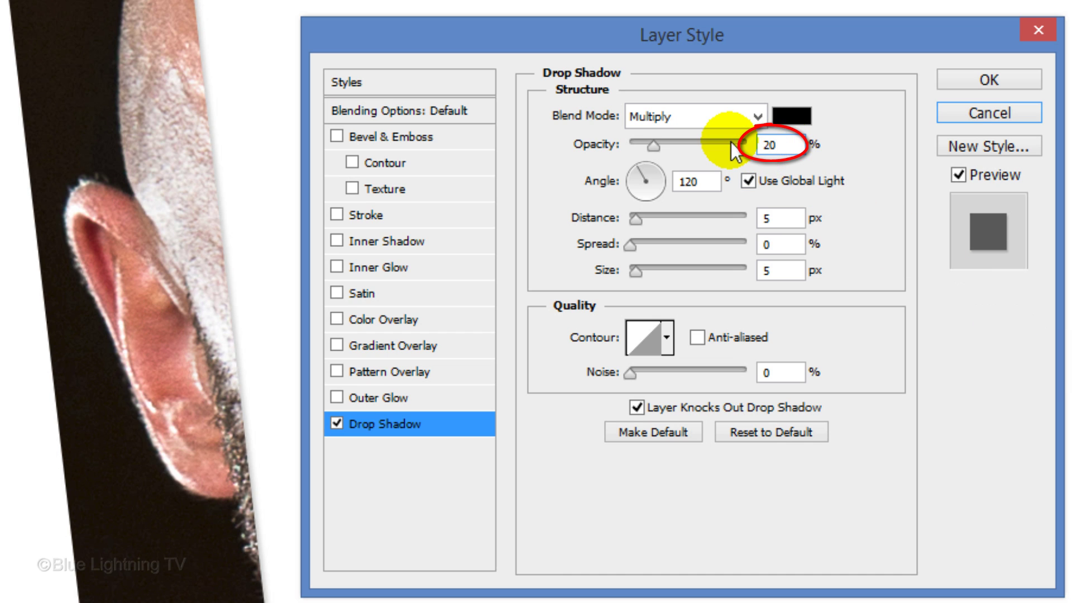
{"action": "left_click", "coordinate": [748, 180]}
{"action": "left_click", "coordinate": [711, 181]}
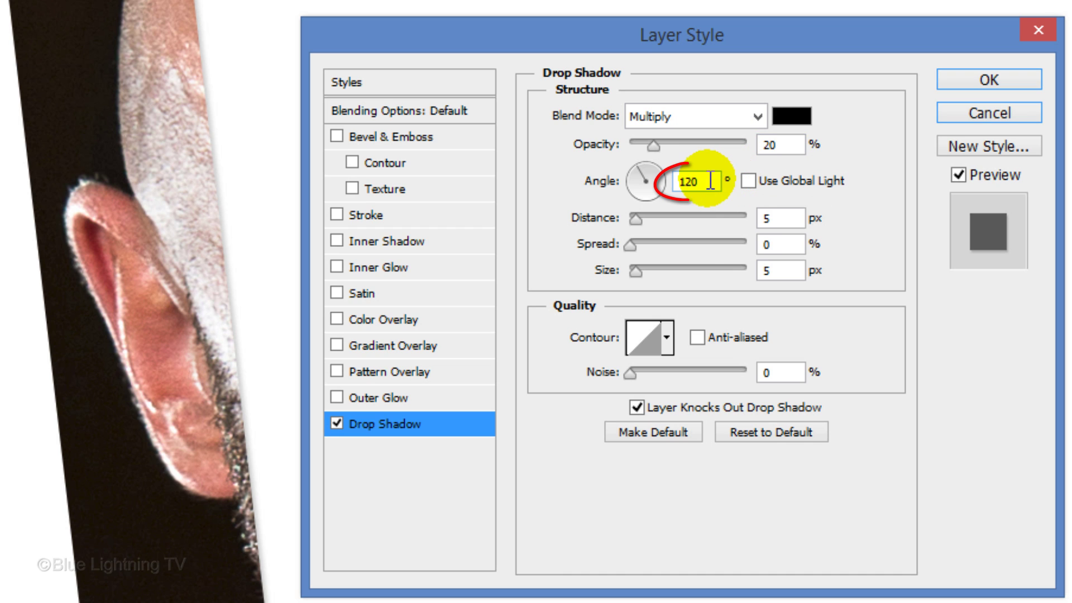
{"action": "type", "text": "132"}
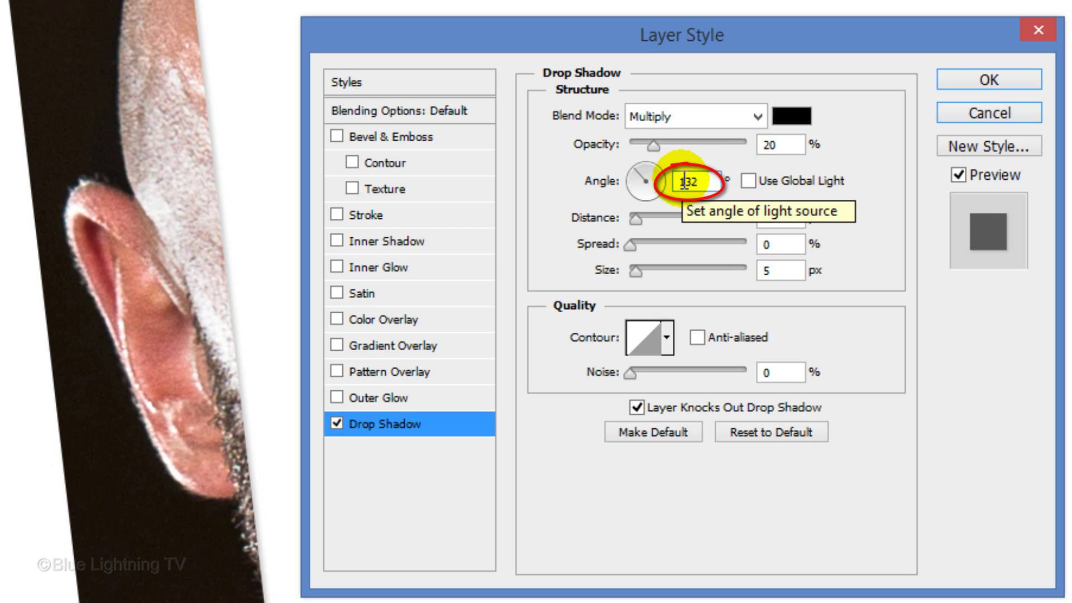
{"action": "left_click", "coordinate": [770, 219]}
{"action": "type", "text": "20"}
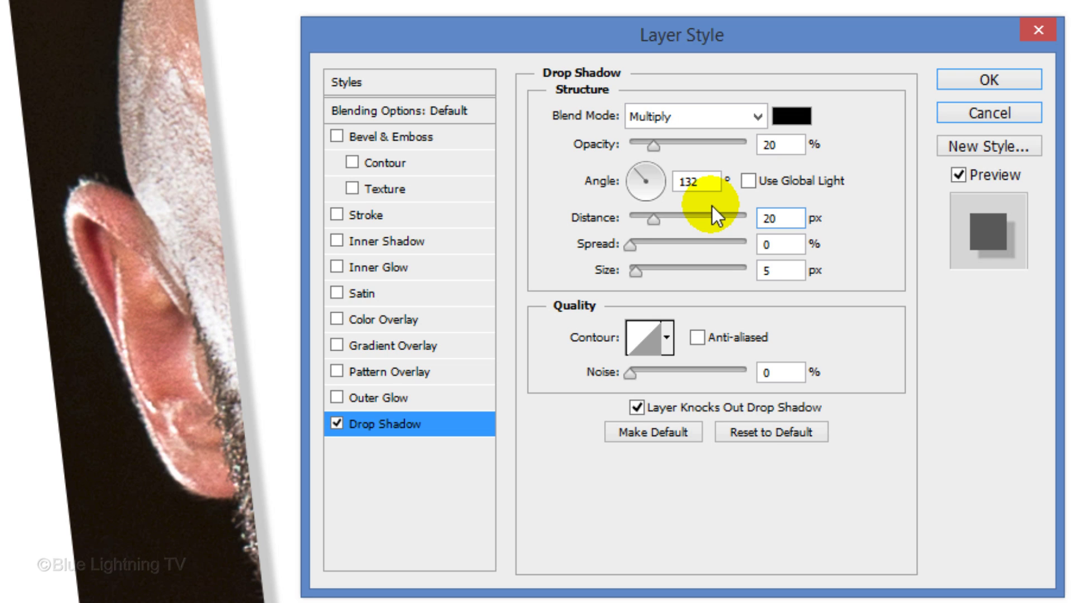
Give the strip a white stroke positioned inside its edge
{"action": "left_click", "coordinate": [383, 216]}
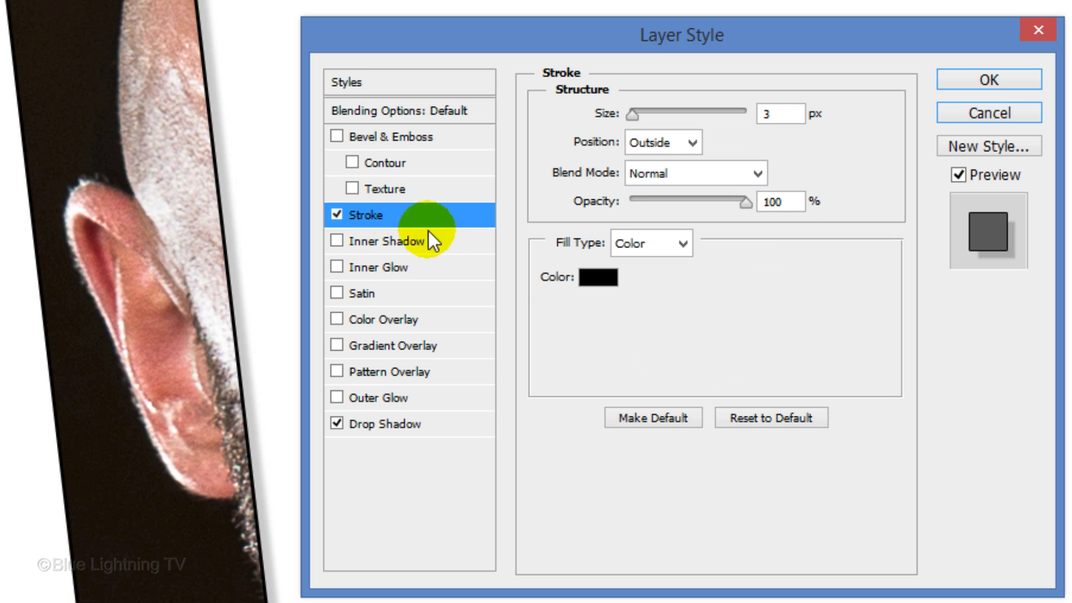
{"action": "left_click", "coordinate": [597, 277]}
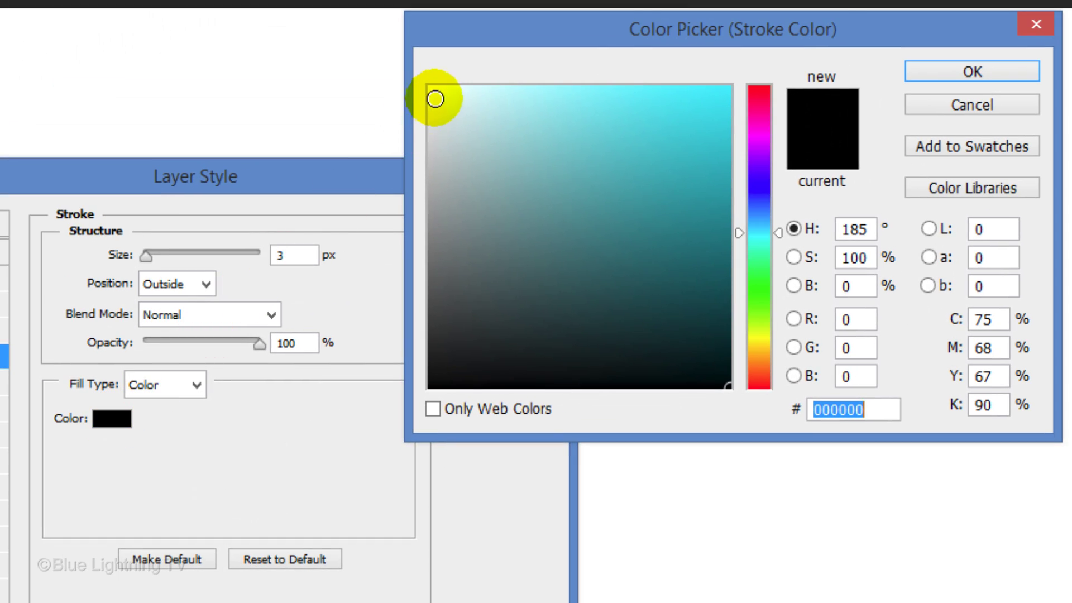
{"action": "left_click_drag", "start_coordinate": [433, 98], "coordinate": [424, 62]}
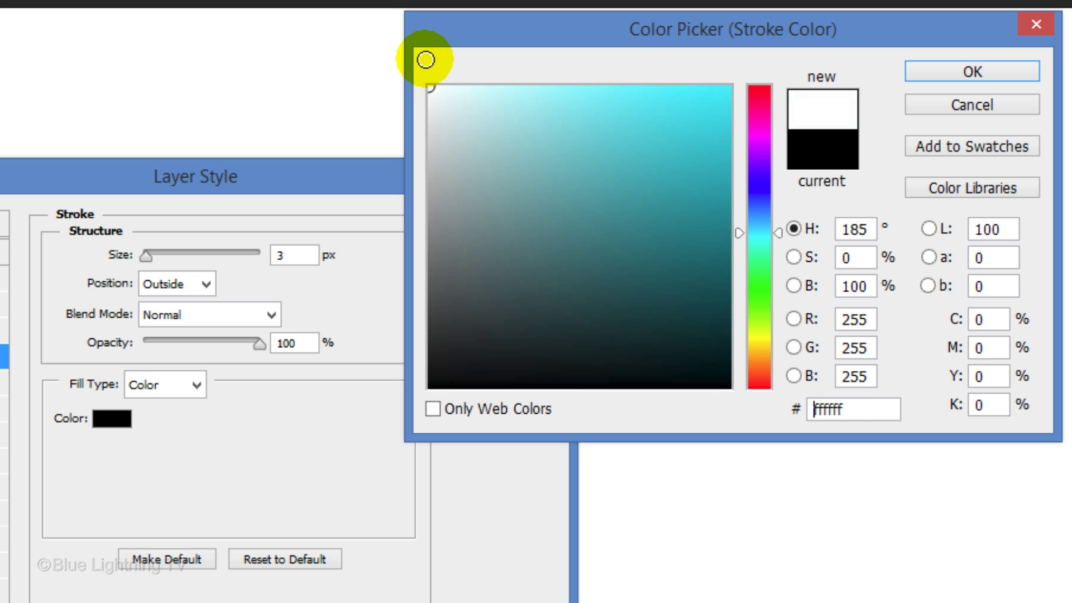
{"action": "left_click", "coordinate": [960, 73]}
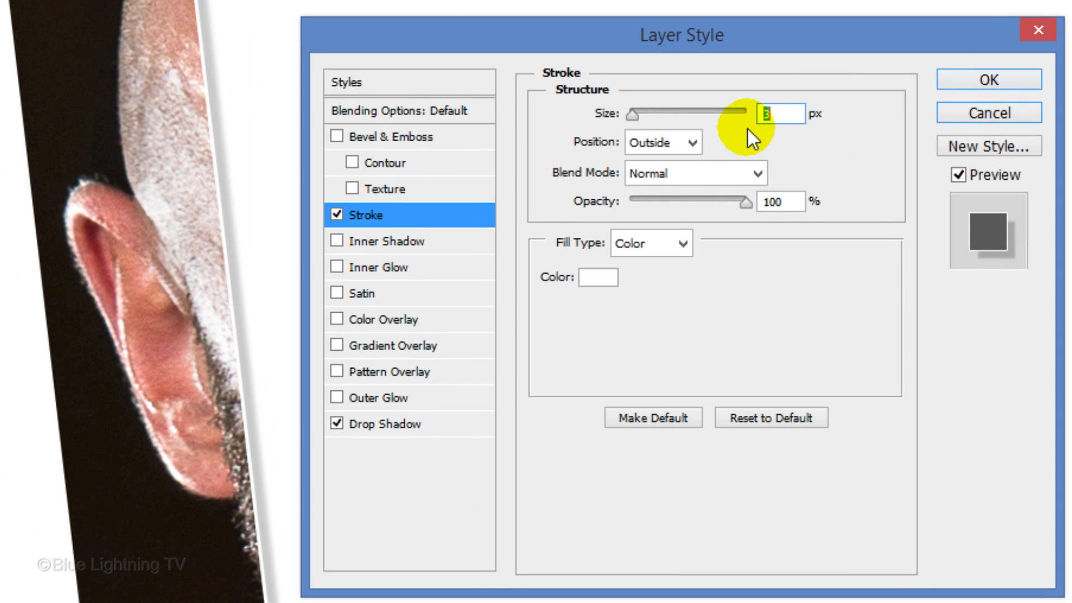
{"action": "left_click", "coordinate": [691, 144]}
{"action": "left_click", "coordinate": [669, 182]}
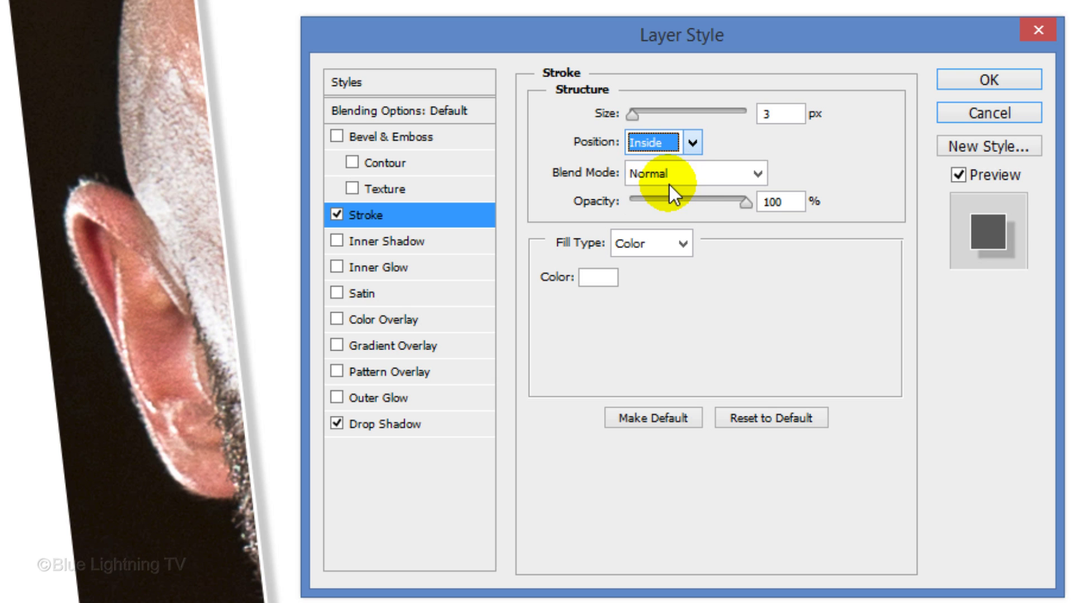
Add a blue Color Overlay in Hue blend mode and apply the layer style
{"action": "left_click", "coordinate": [385, 318]}
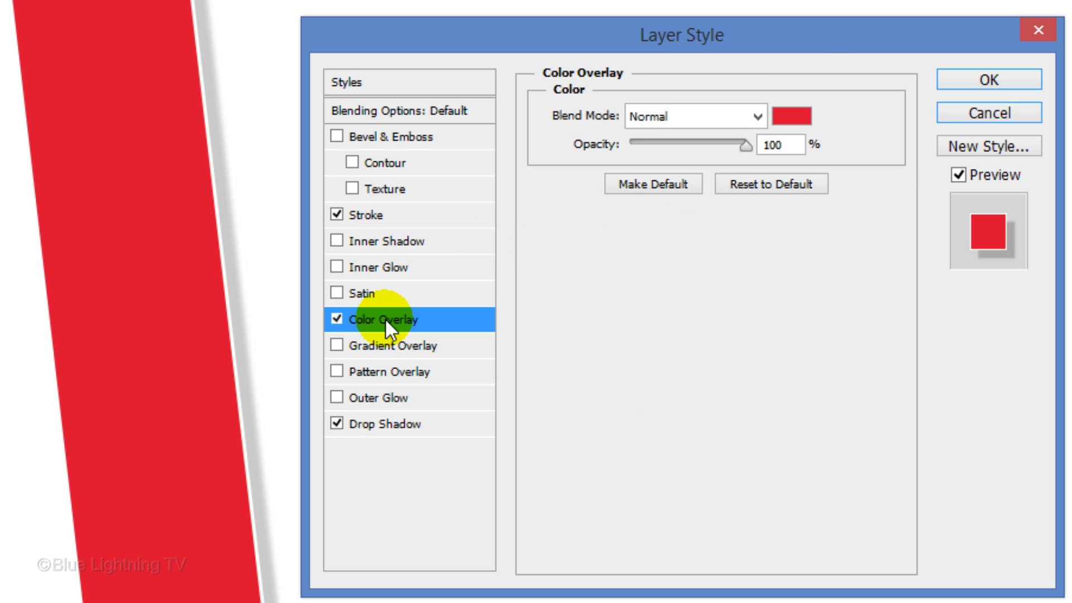
{"action": "left_click", "coordinate": [733, 118]}
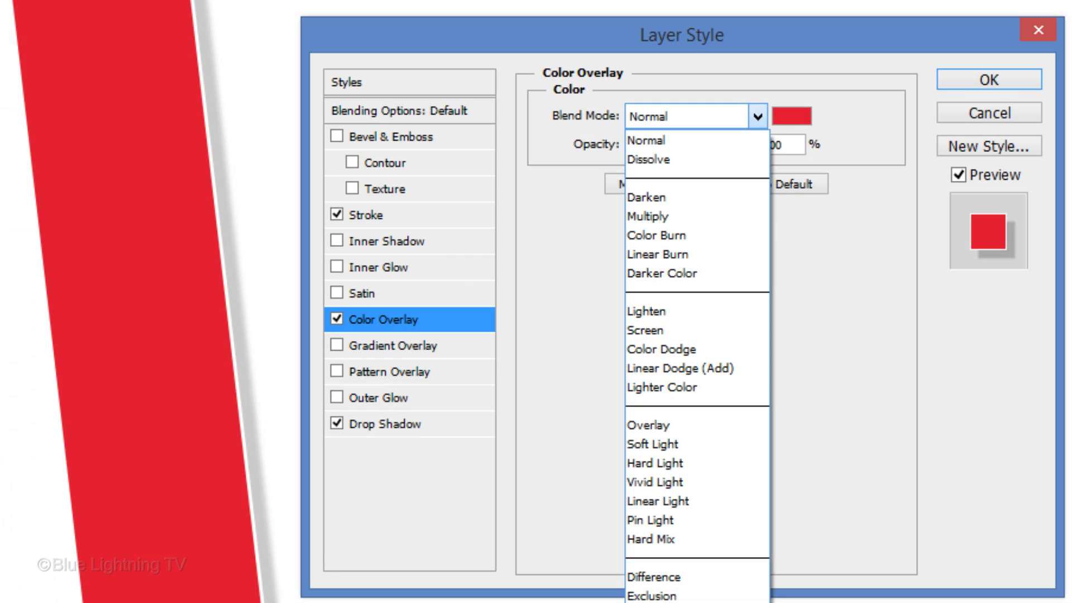
{"action": "left_click", "coordinate": [648, 601]}
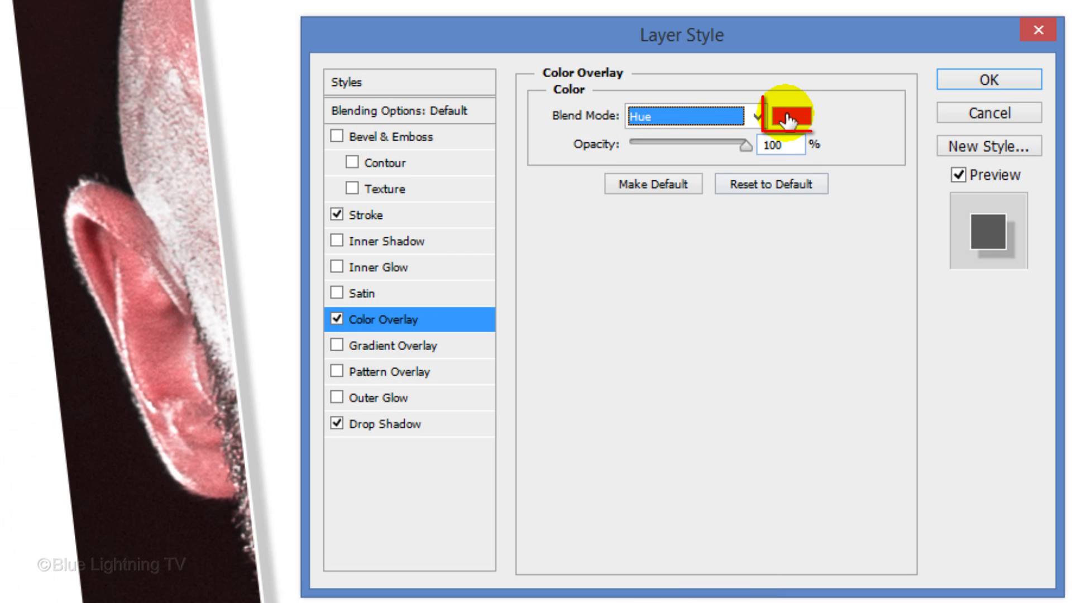
{"action": "left_click", "coordinate": [784, 116]}
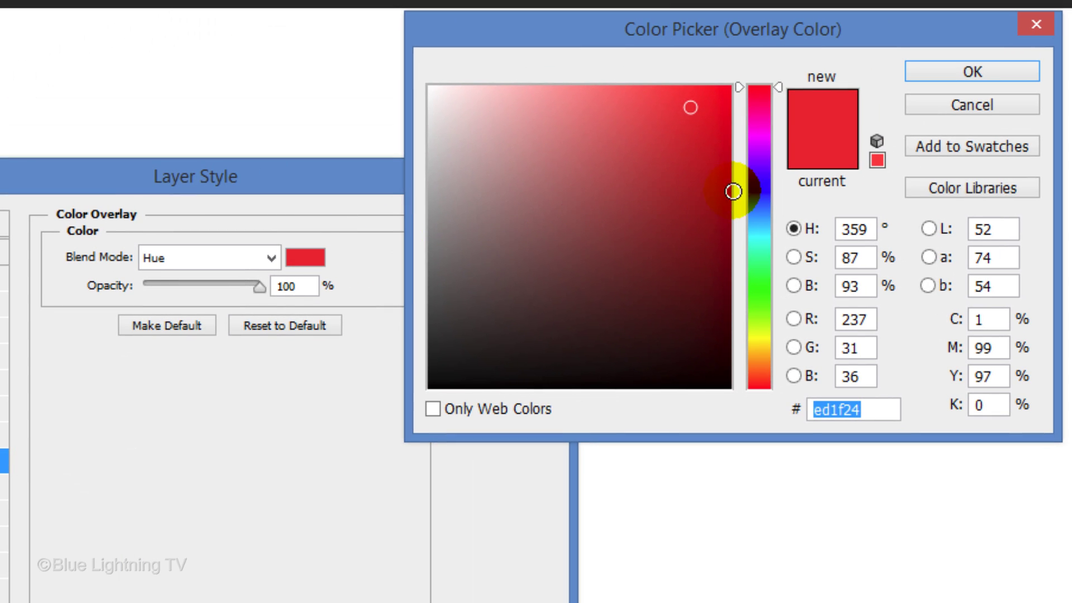
{"action": "left_click", "coordinate": [904, 153]}
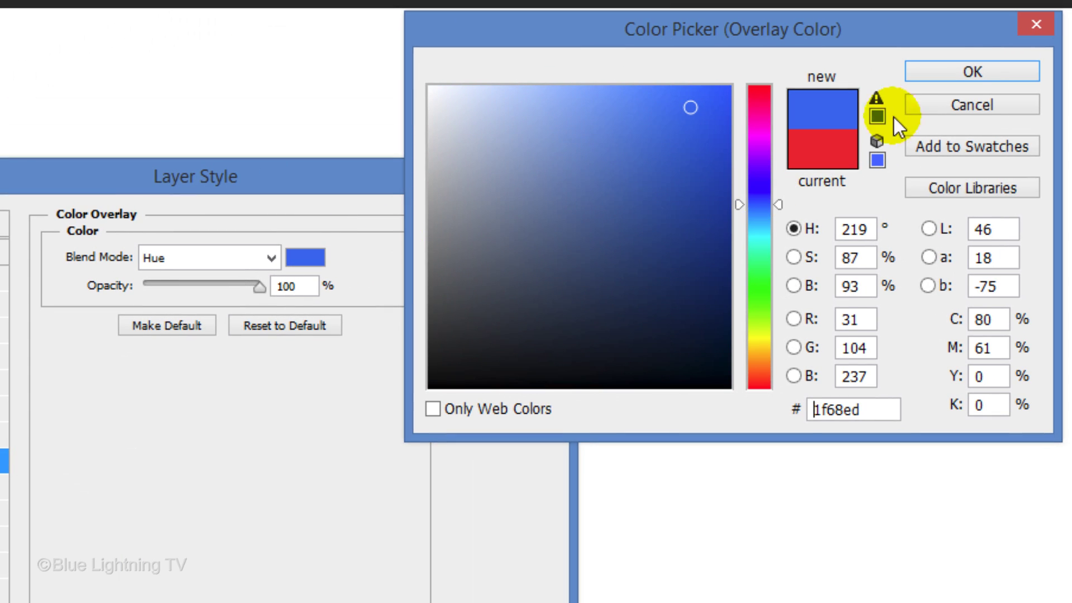
{"action": "left_click", "coordinate": [973, 75]}
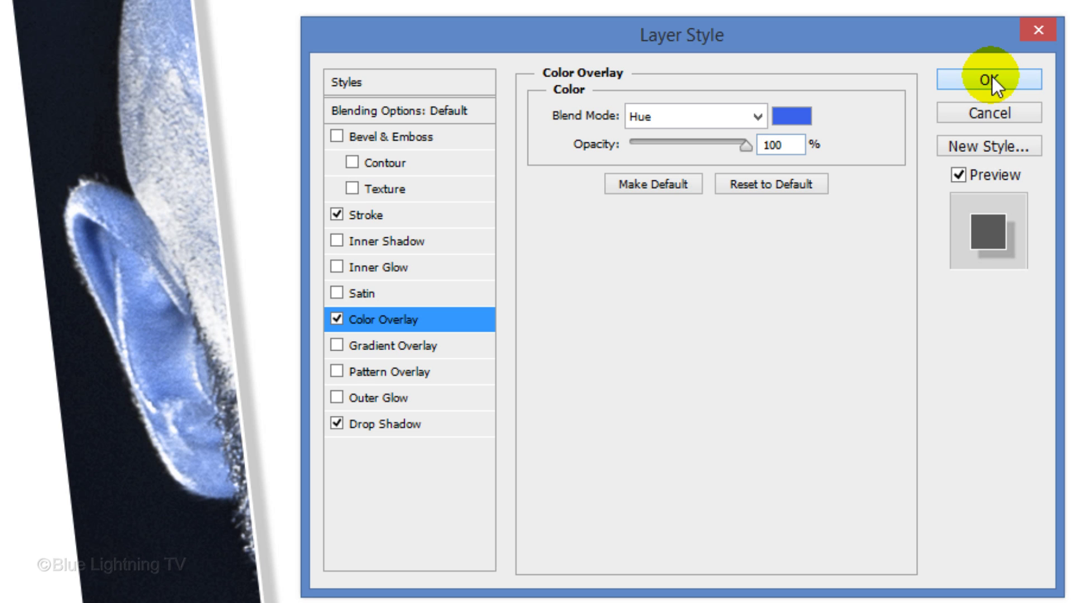
{"action": "left_click", "coordinate": [989, 79]}
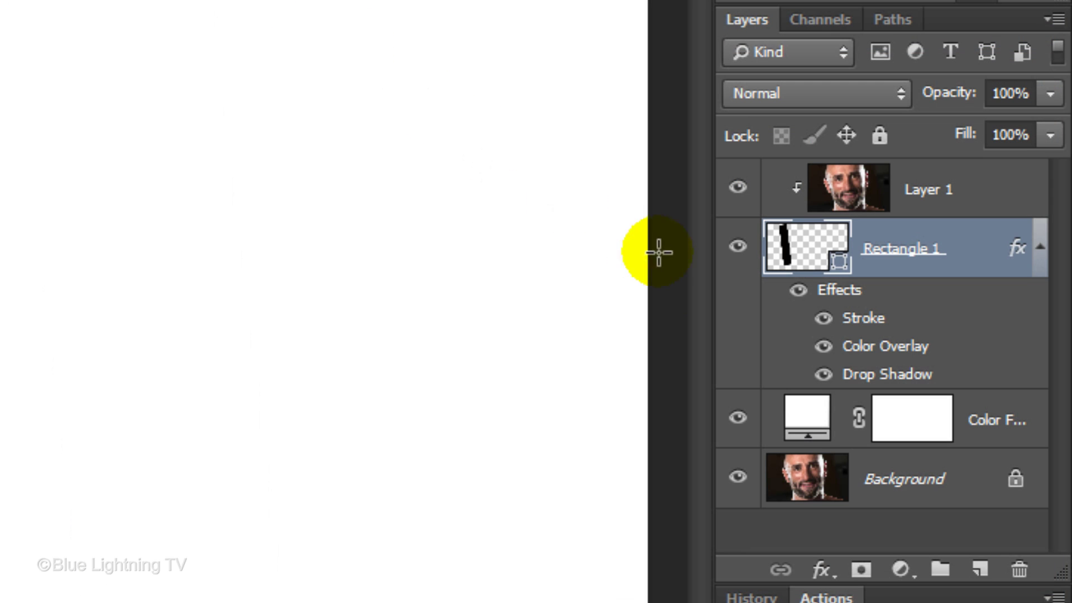
Hide the Color Overlay, group Layer 1 and Rectangle 1 as Group 1, and duplicate it below
{"action": "left_click", "coordinate": [822, 347]}
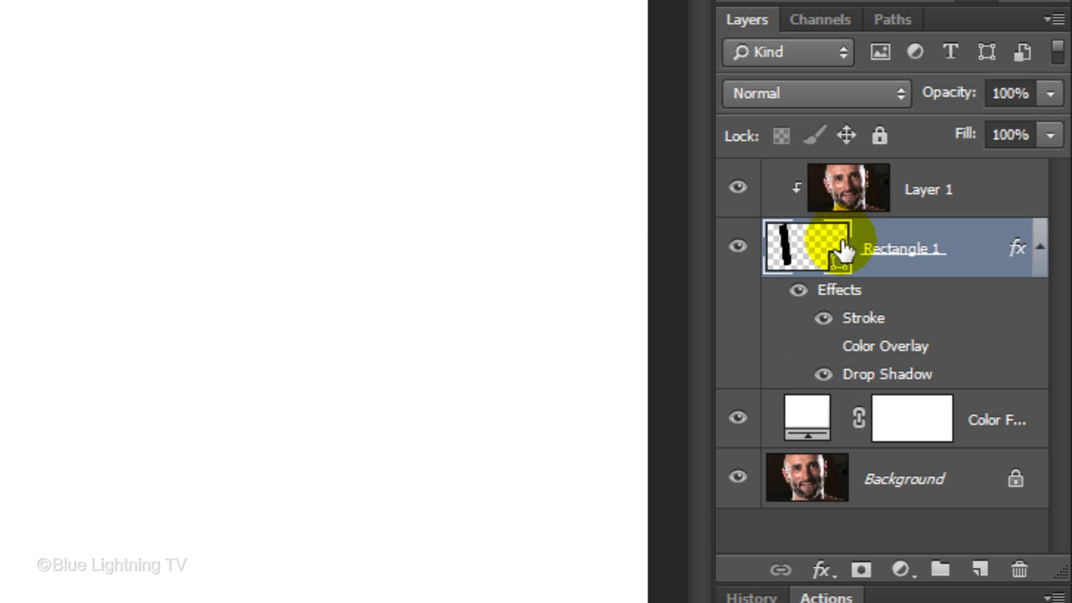
{"action": "left_click", "coordinate": [840, 190], "text": "shift"}
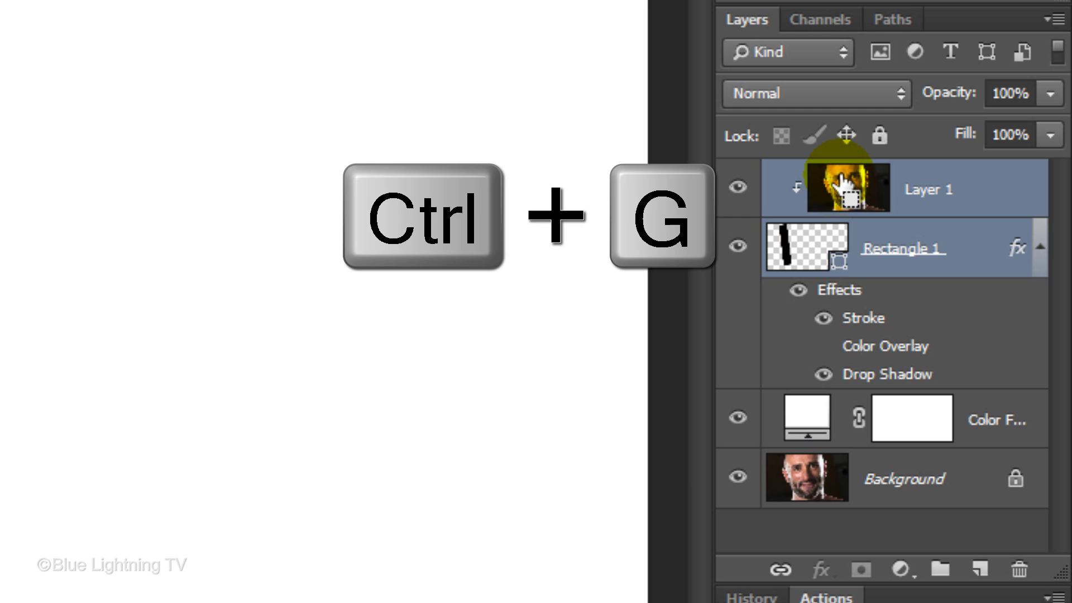
{"action": "key", "text": "ctrl+g"}
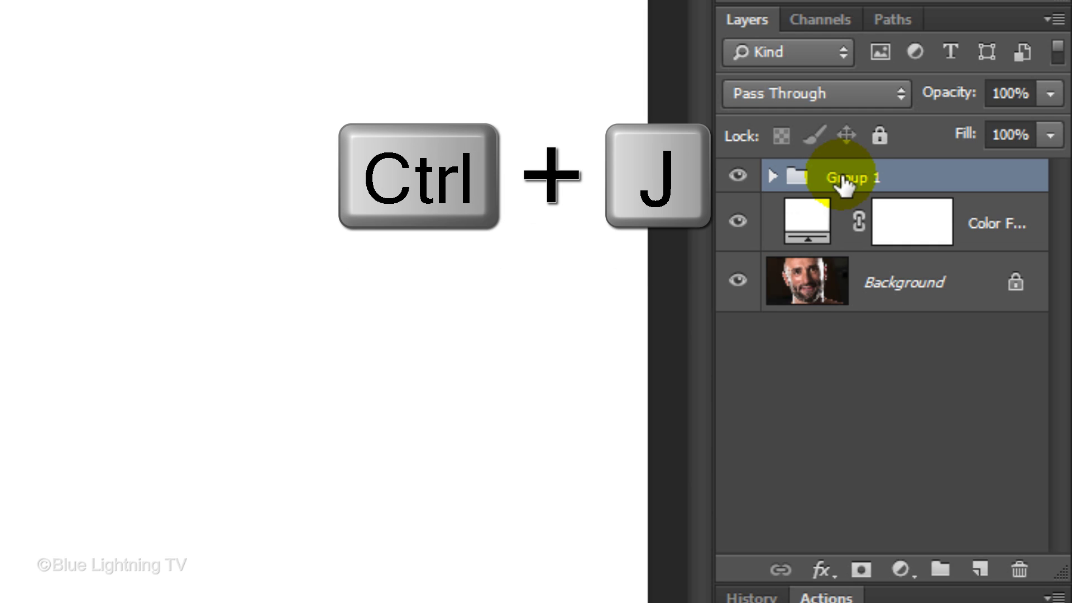
{"action": "key", "text": "ctrl+j"}
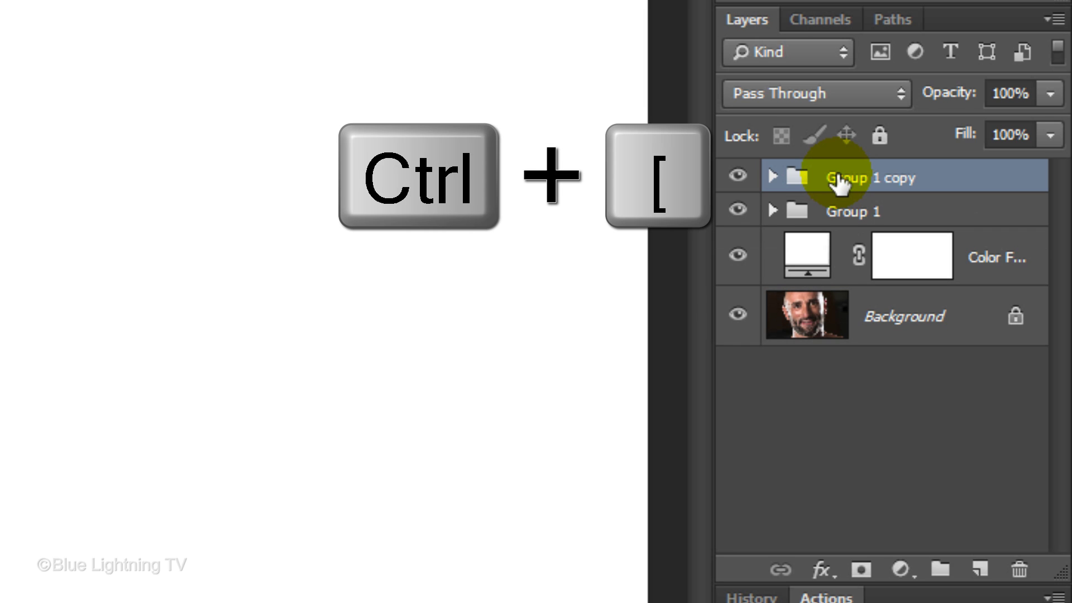
{"action": "key", "text": "ctrl+bracketleft"}
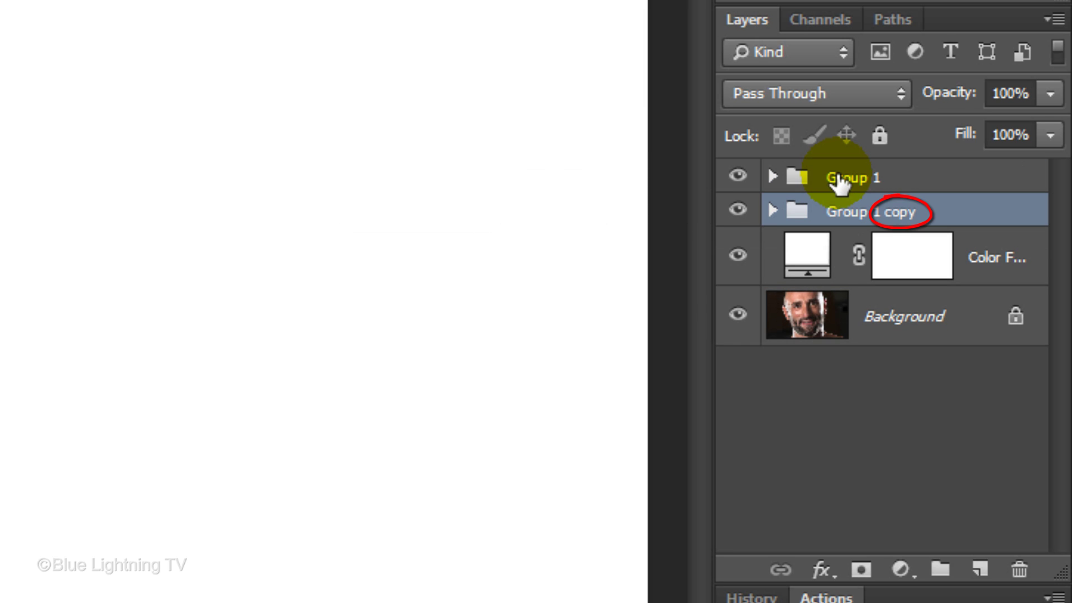
Select Rectangle 1 inside Group 1 copy and switch to the Path Selection Tool
{"action": "left_click", "coordinate": [772, 210]}
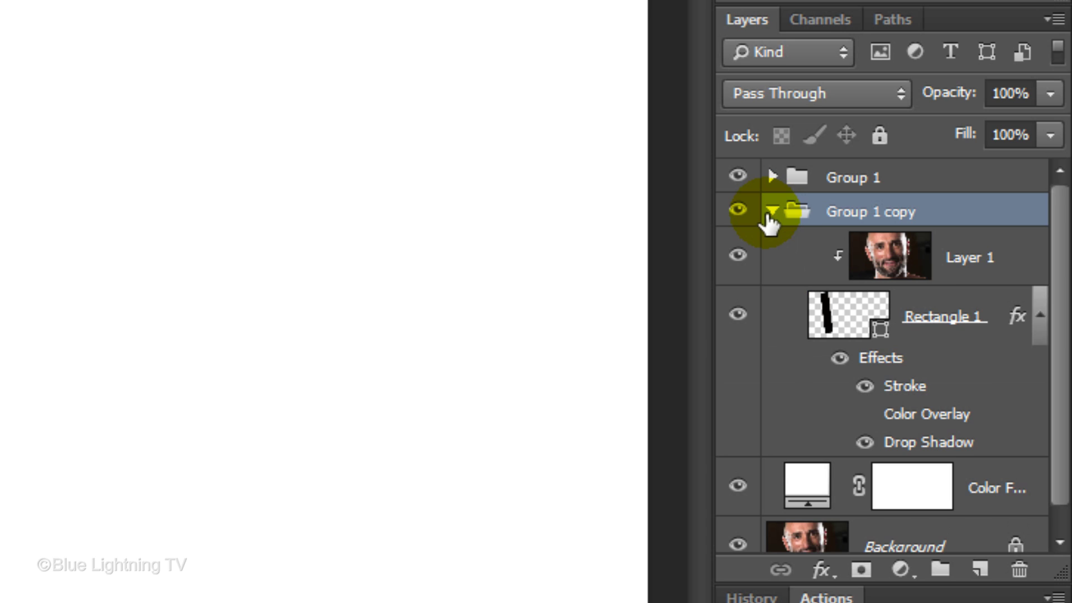
{"action": "left_click", "coordinate": [847, 322]}
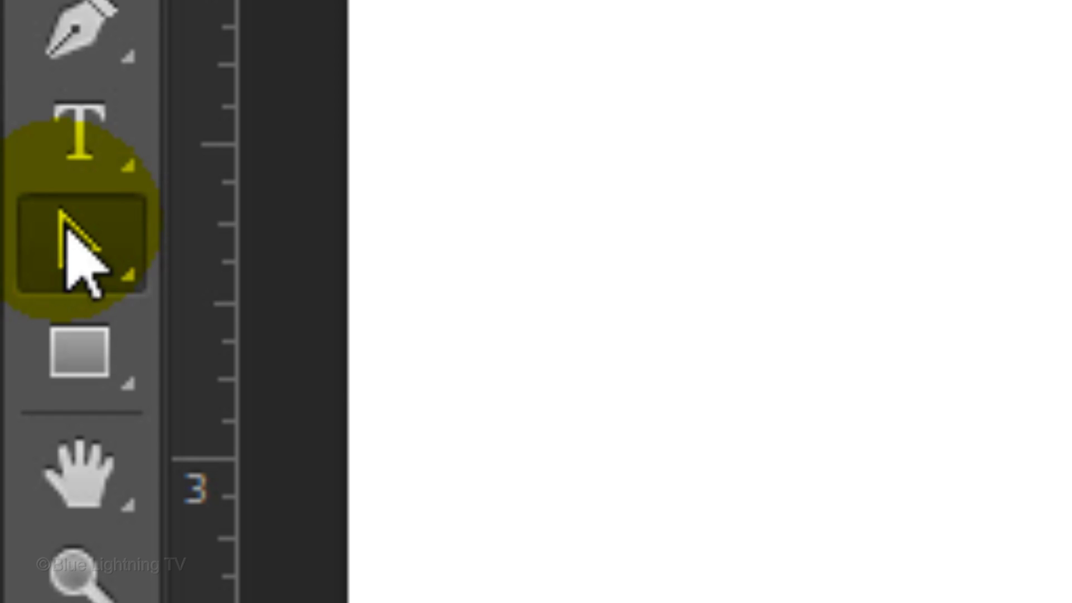
{"action": "left_click", "coordinate": [75, 246]}
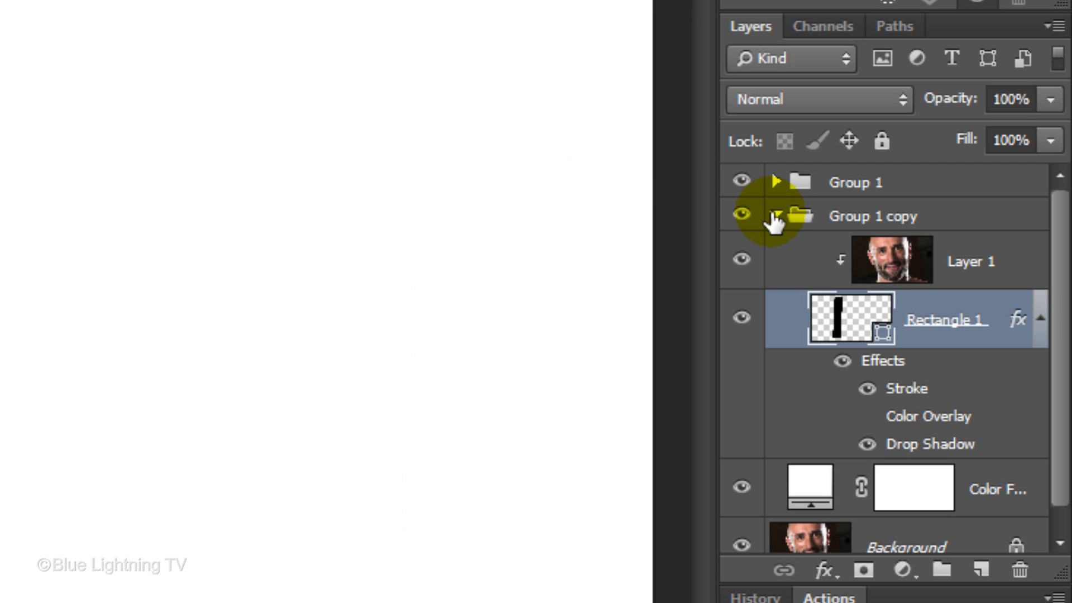
Duplicate Group 1 copy below itself and select Rectangle 1 in Group 1 copy 2
{"action": "left_click", "coordinate": [774, 217]}
{"action": "key", "text": "ctrl+j"}
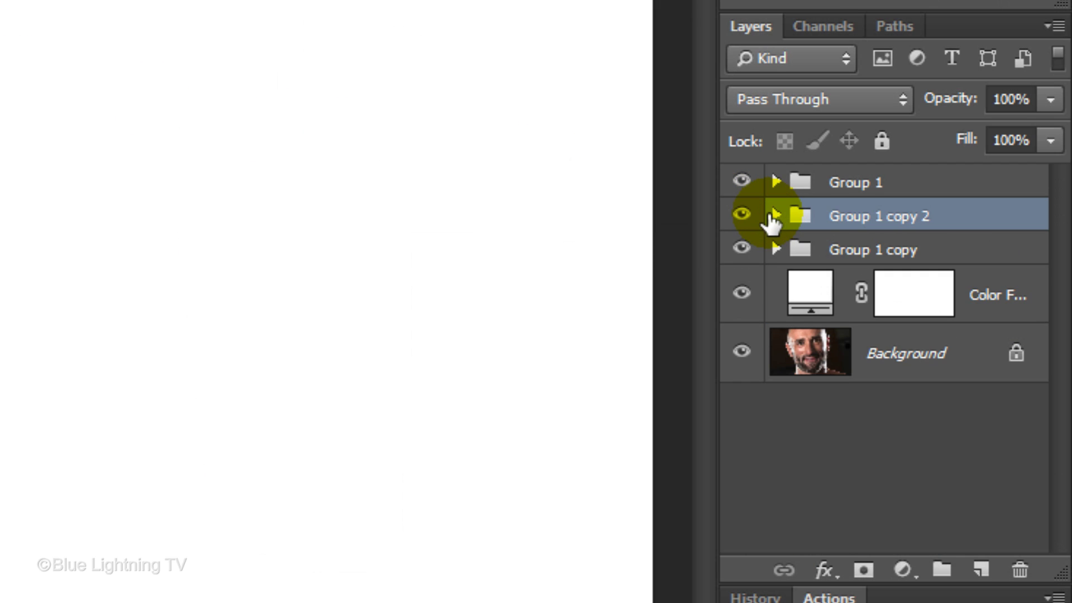
{"action": "key", "text": "ctrl+bracketleft"}
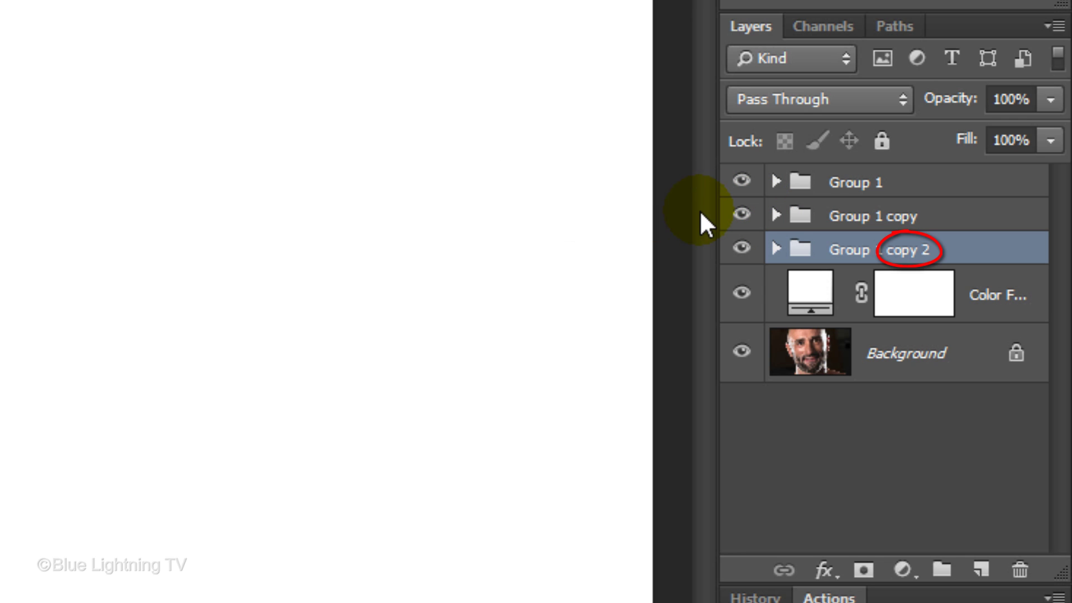
{"action": "left_click", "coordinate": [776, 249]}
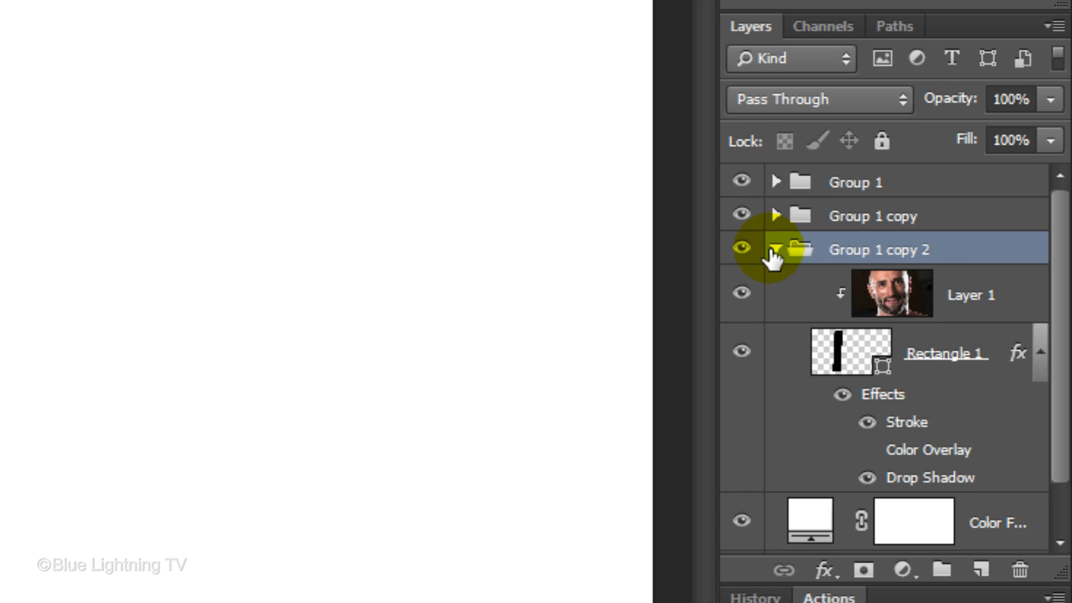
{"action": "left_click", "coordinate": [844, 358]}
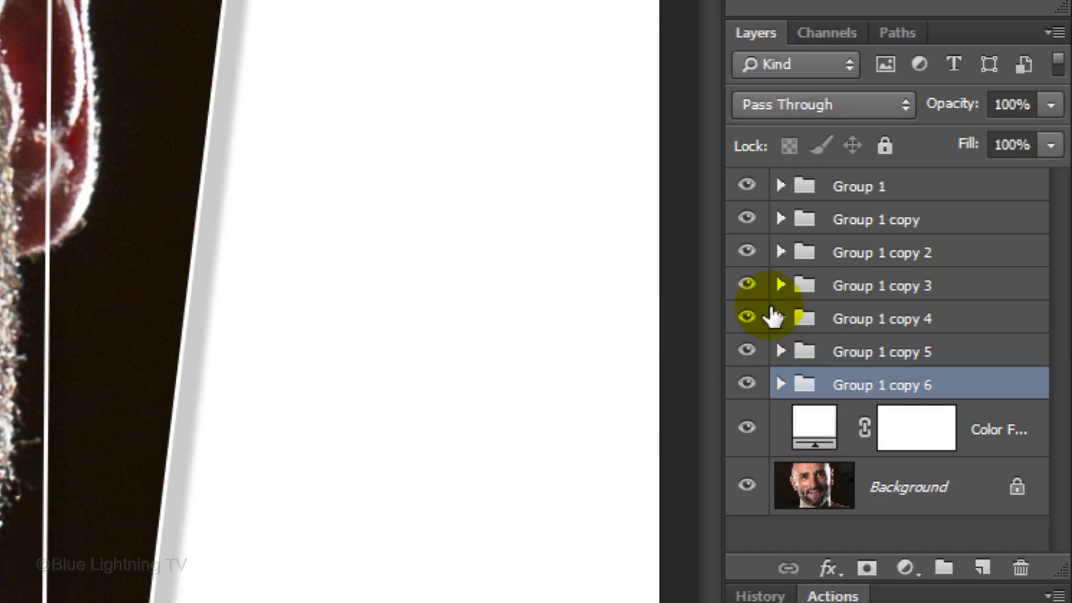
Turn the Color Overlay effect back on for Group 1 and Group 1 copy
{"action": "left_click", "coordinate": [781, 186]}
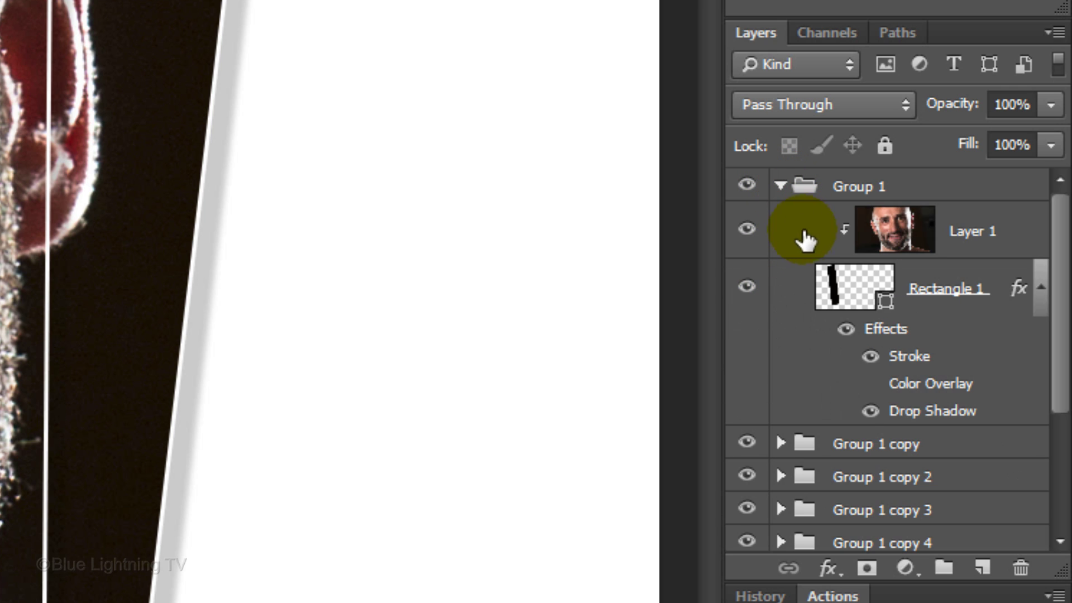
{"action": "left_click", "coordinate": [869, 383]}
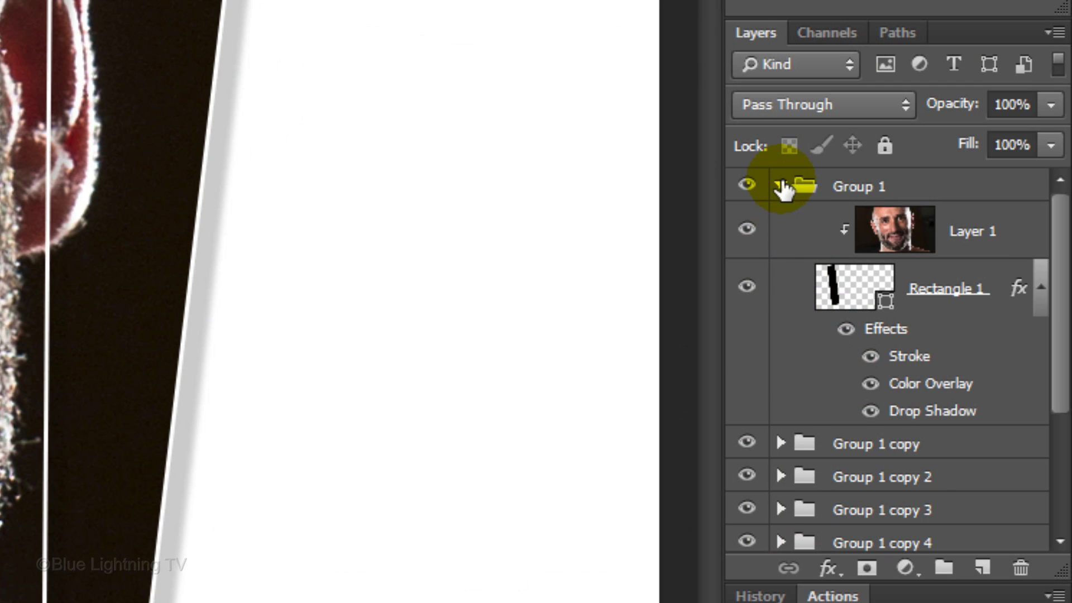
{"action": "left_click", "coordinate": [780, 187]}
{"action": "left_click", "coordinate": [780, 220]}
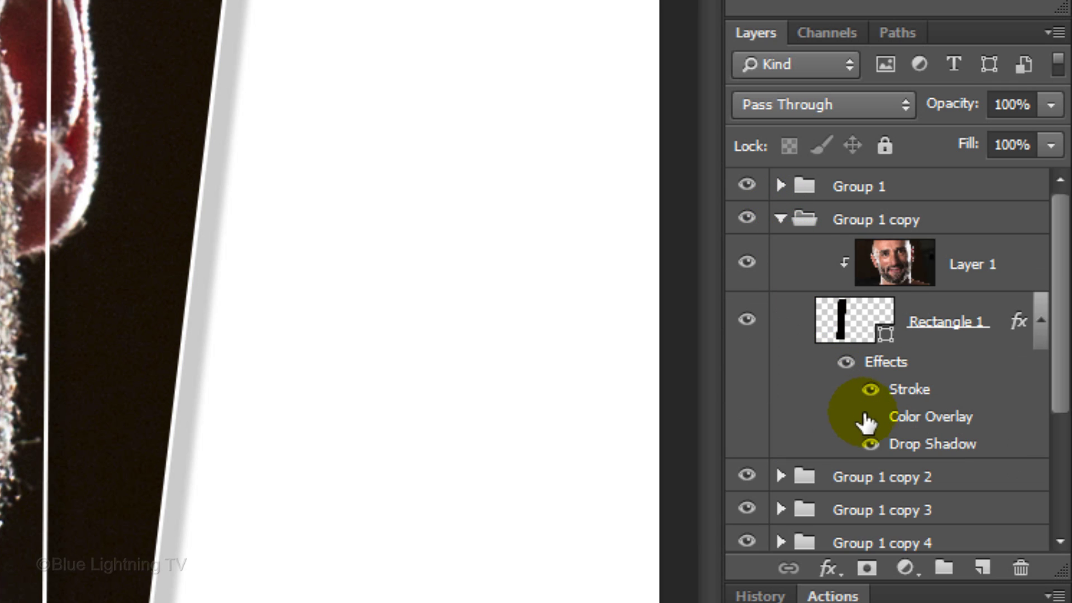
{"action": "left_click", "coordinate": [870, 420]}
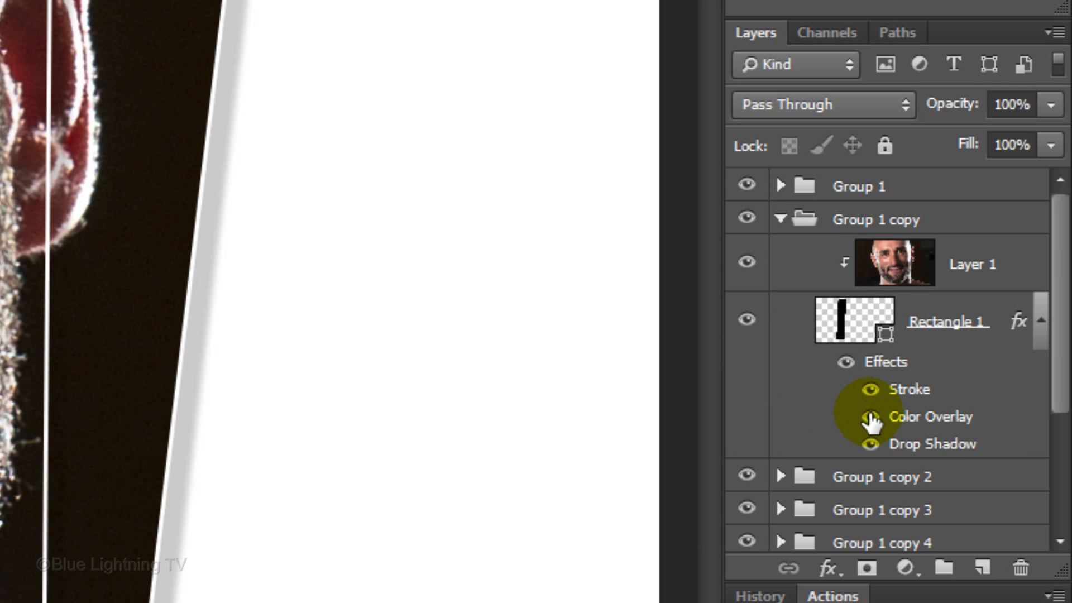
Change Group 1 copy's Color Overlay colour to yellow
{"action": "left_click", "coordinate": [894, 419]}
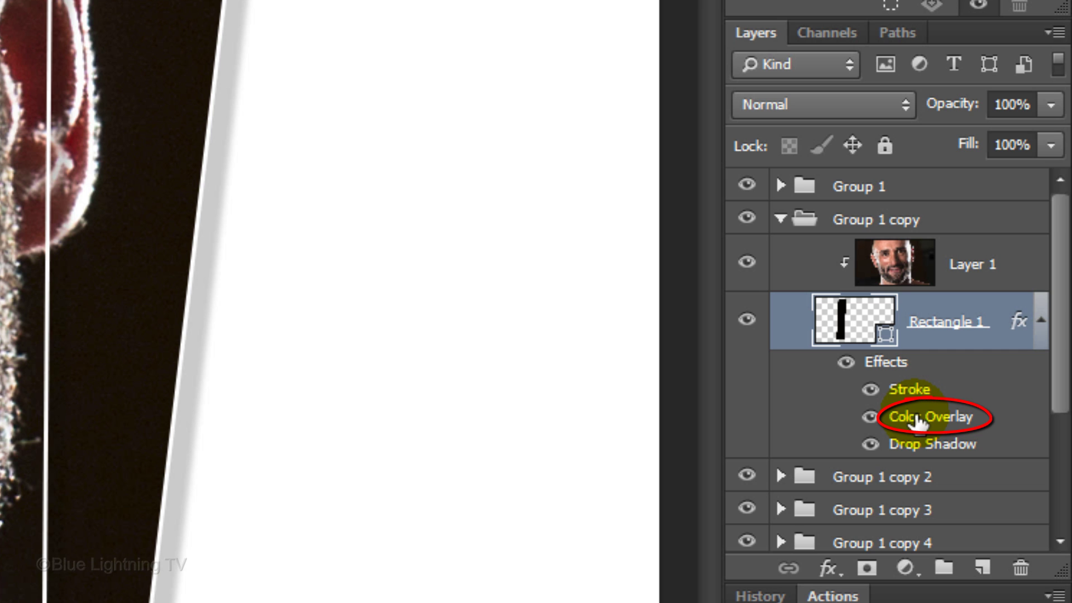
{"action": "double_click", "coordinate": [916, 422]}
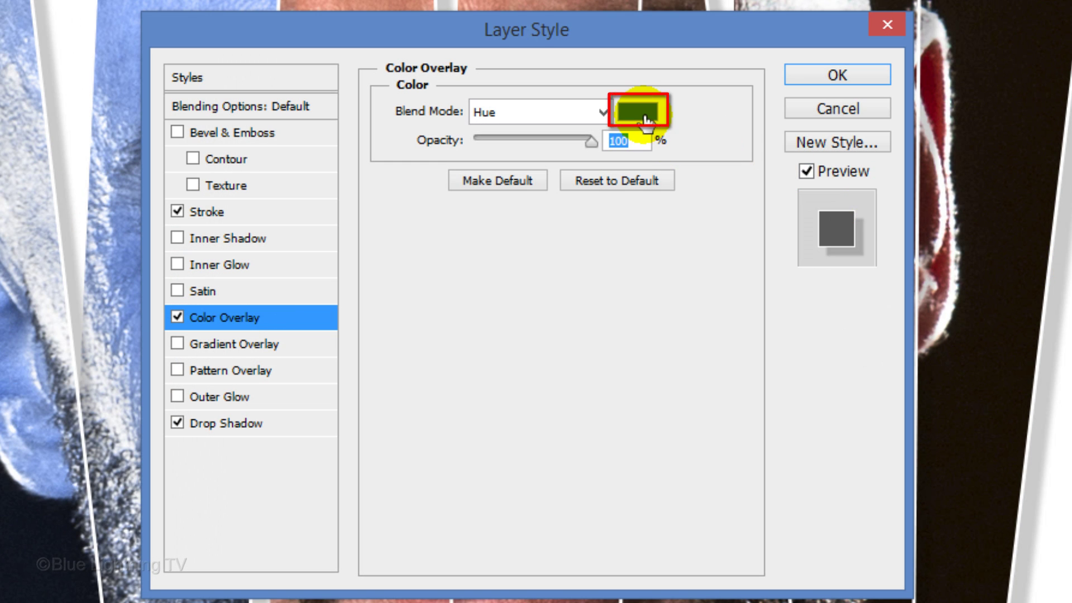
{"action": "left_click", "coordinate": [647, 119]}
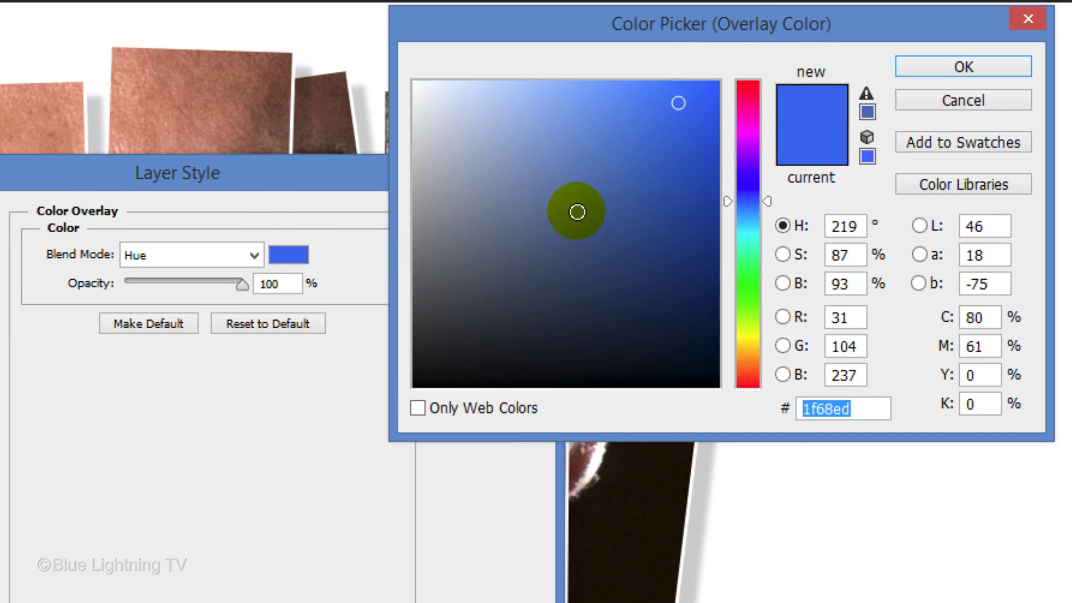
{"action": "left_click_drag", "start_coordinate": [748, 130], "coordinate": [748, 335]}
{"action": "left_click", "coordinate": [957, 66]}
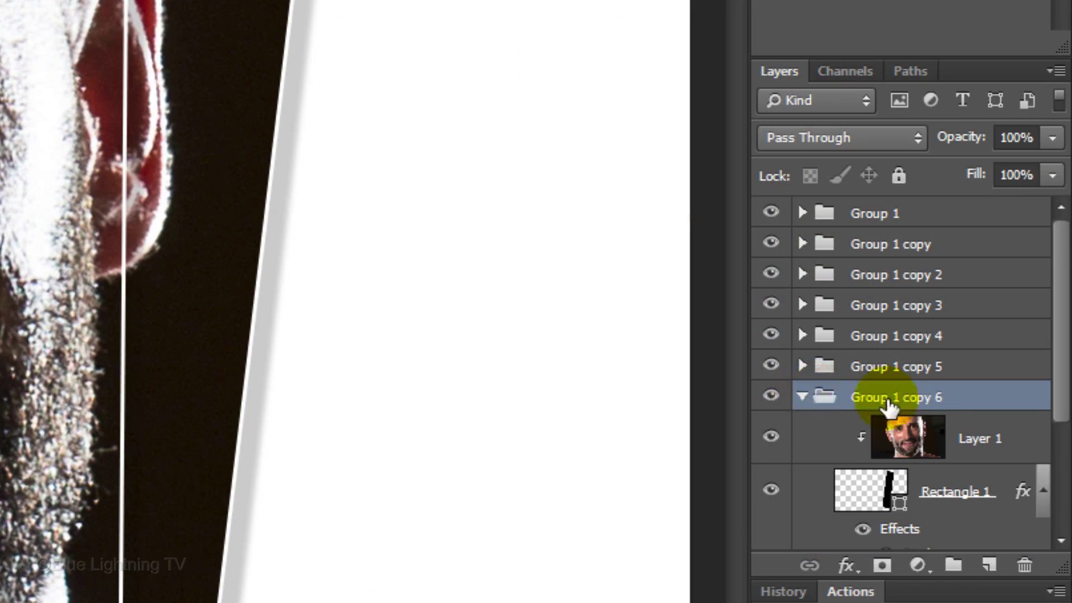
Add a Color Lookup adjustment clipped to Layer 1 in Group 1 copy 6 and open its 3D LUT looks
{"action": "left_click_drag", "start_coordinate": [1063, 386], "coordinate": [1067, 433]}
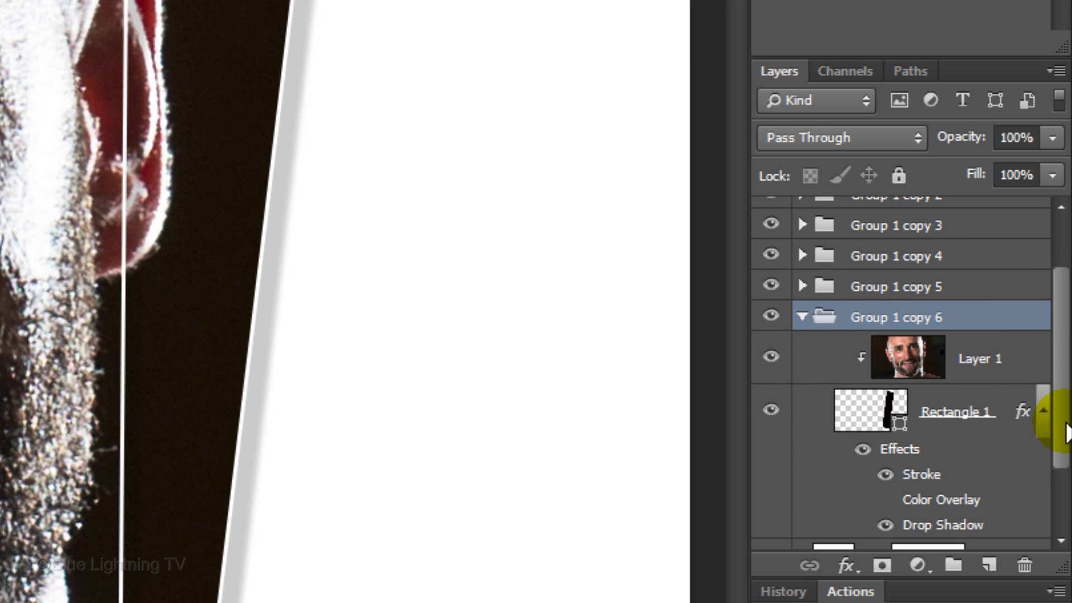
{"action": "left_click_drag", "start_coordinate": [1066, 433], "coordinate": [1044, 354]}
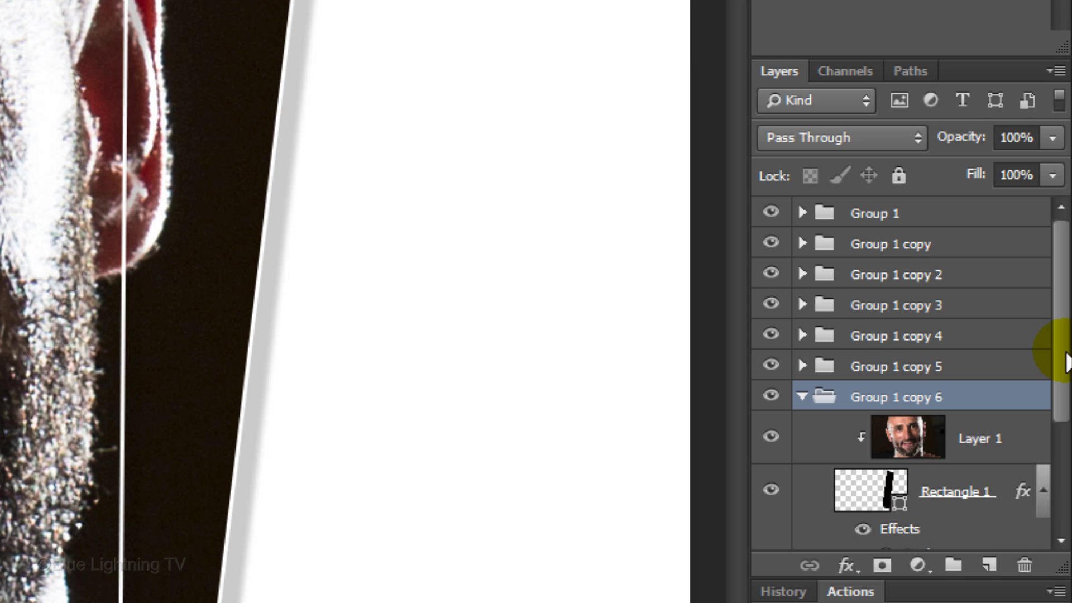
{"action": "left_click", "coordinate": [917, 436]}
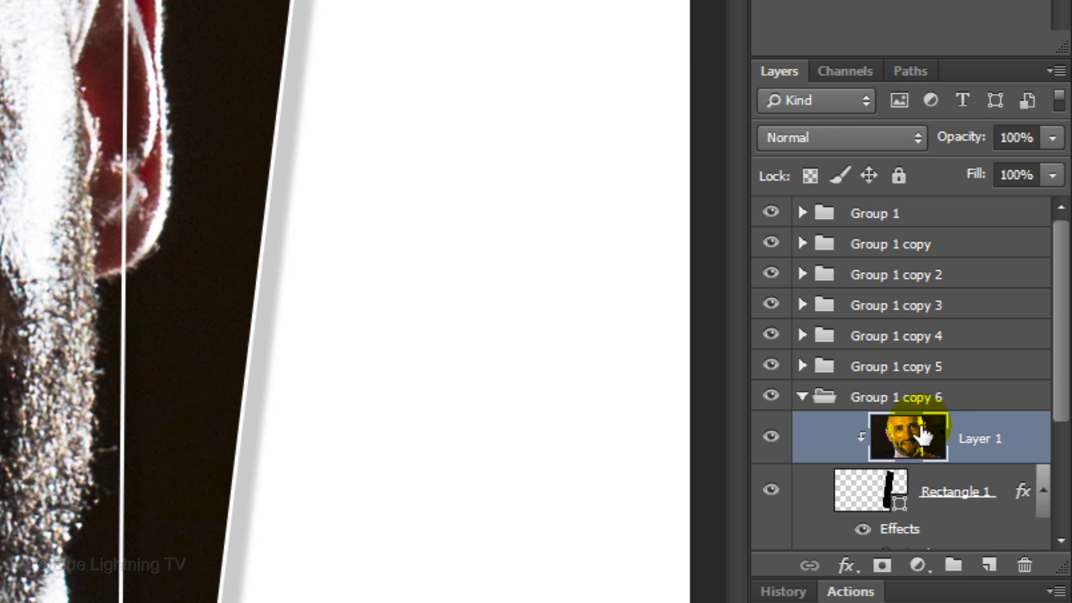
{"action": "left_click", "coordinate": [918, 566]}
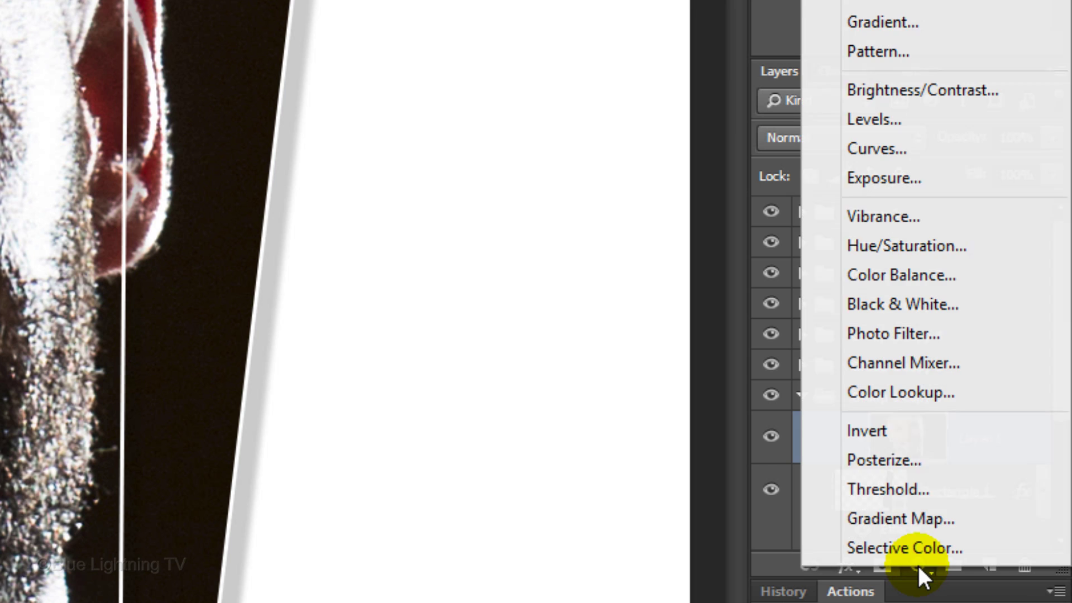
{"action": "left_click", "coordinate": [903, 393]}
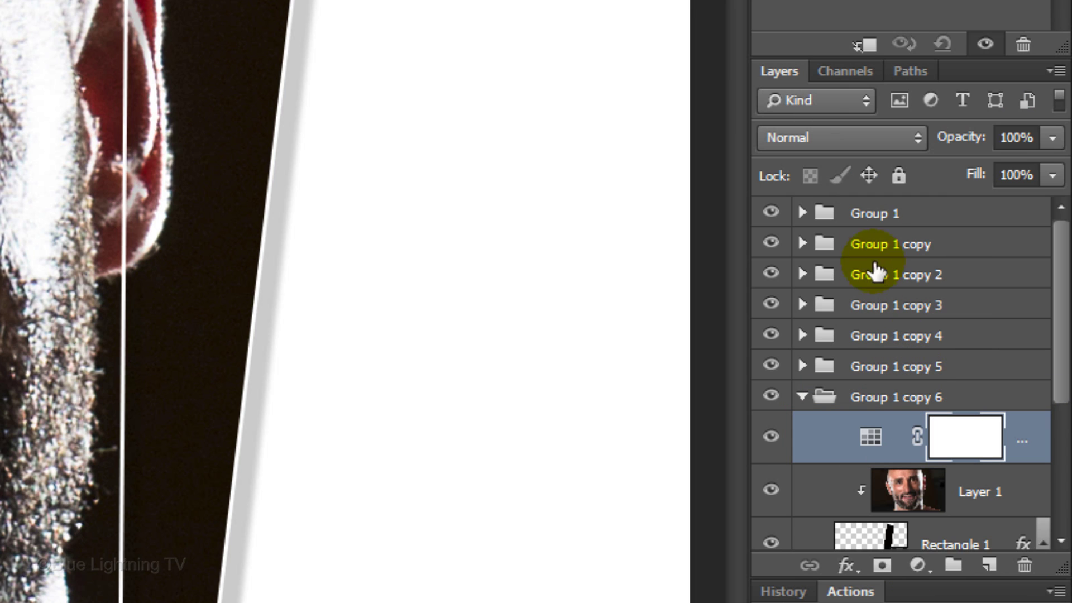
{"action": "left_click", "coordinate": [870, 46]}
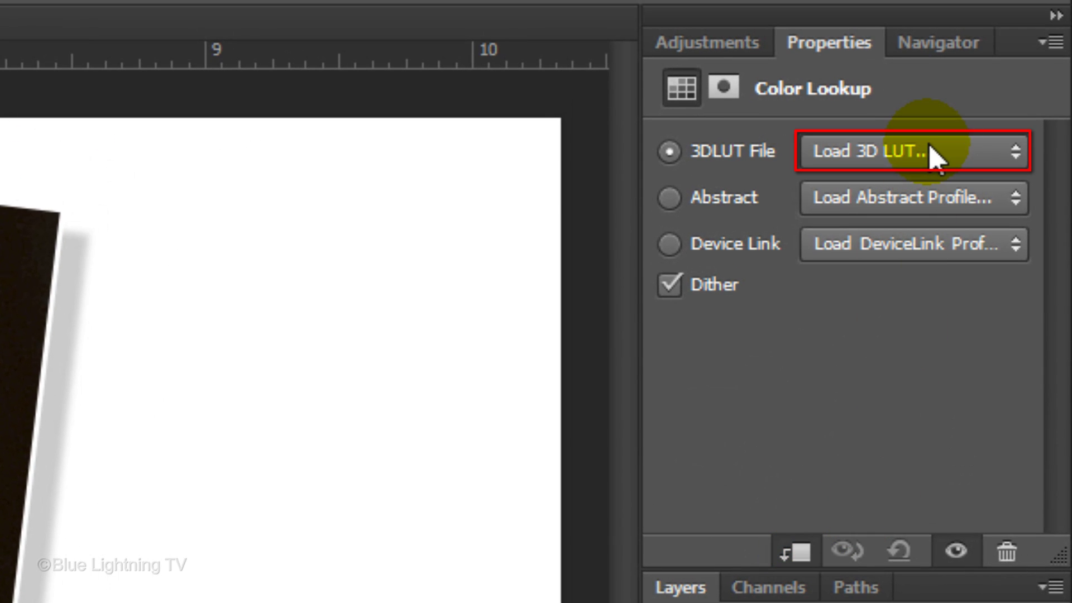
{"action": "left_click", "coordinate": [932, 156]}
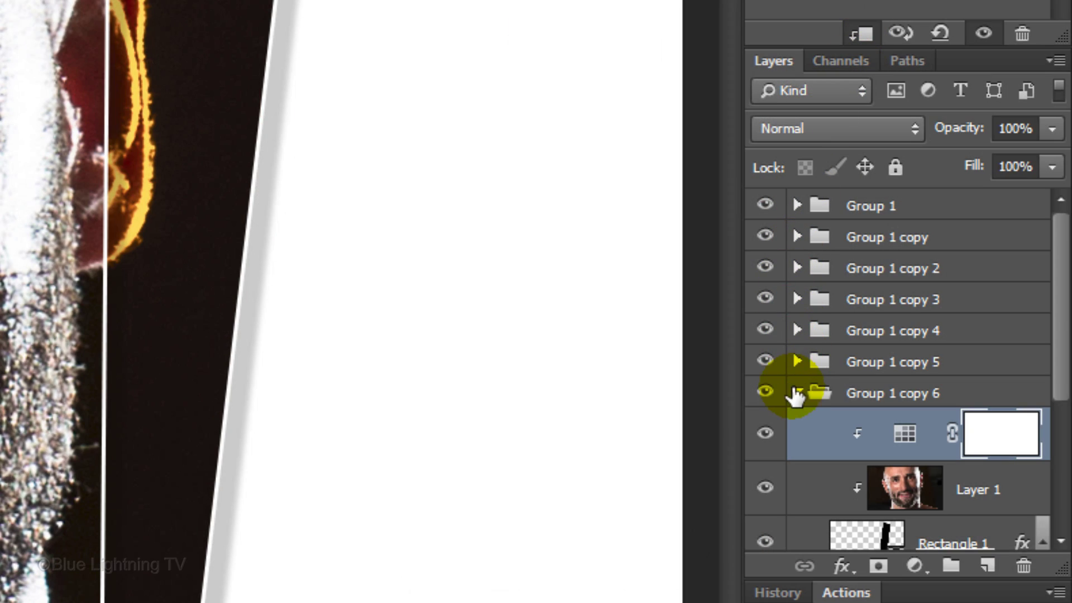
Switch to Group 1 copy 5 and clip a new Color Lookup adjustment to its Layer 1, opening the 3D LUT list
{"action": "left_click", "coordinate": [797, 393]}
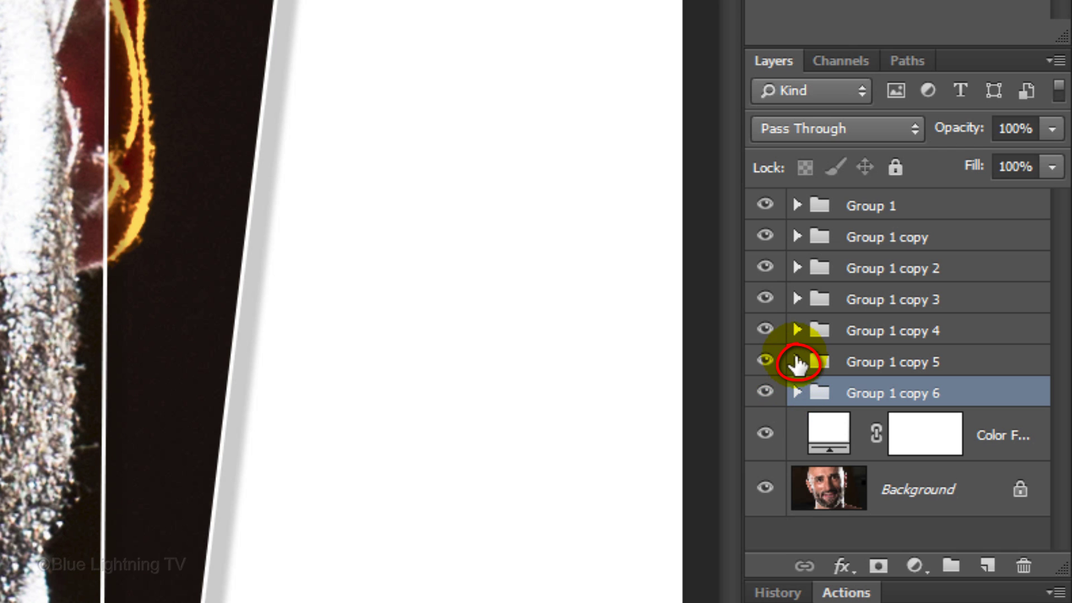
{"action": "left_click", "coordinate": [797, 363]}
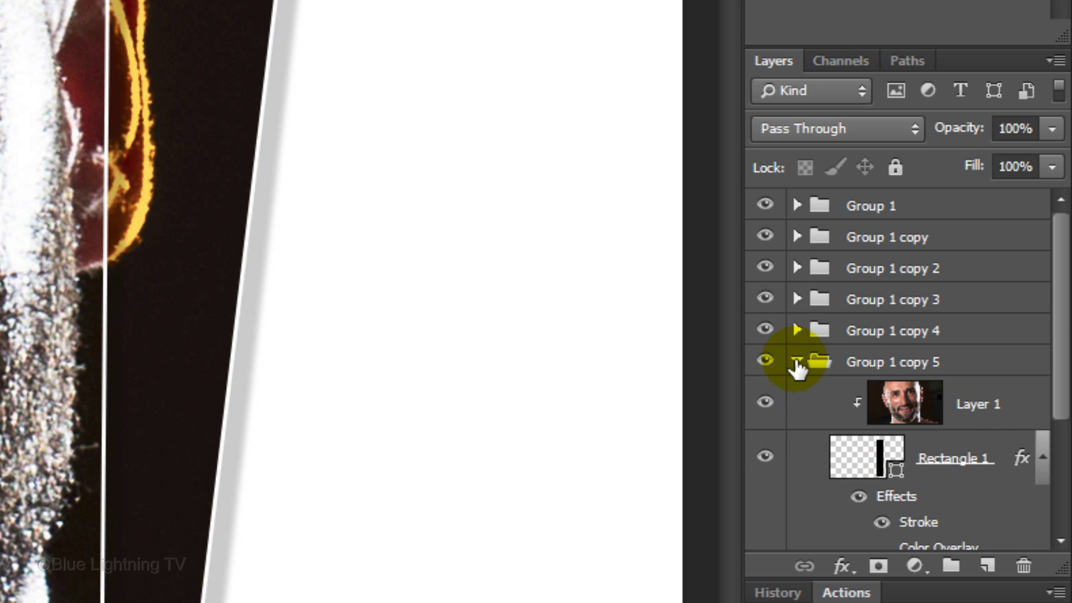
{"action": "left_click", "coordinate": [896, 401]}
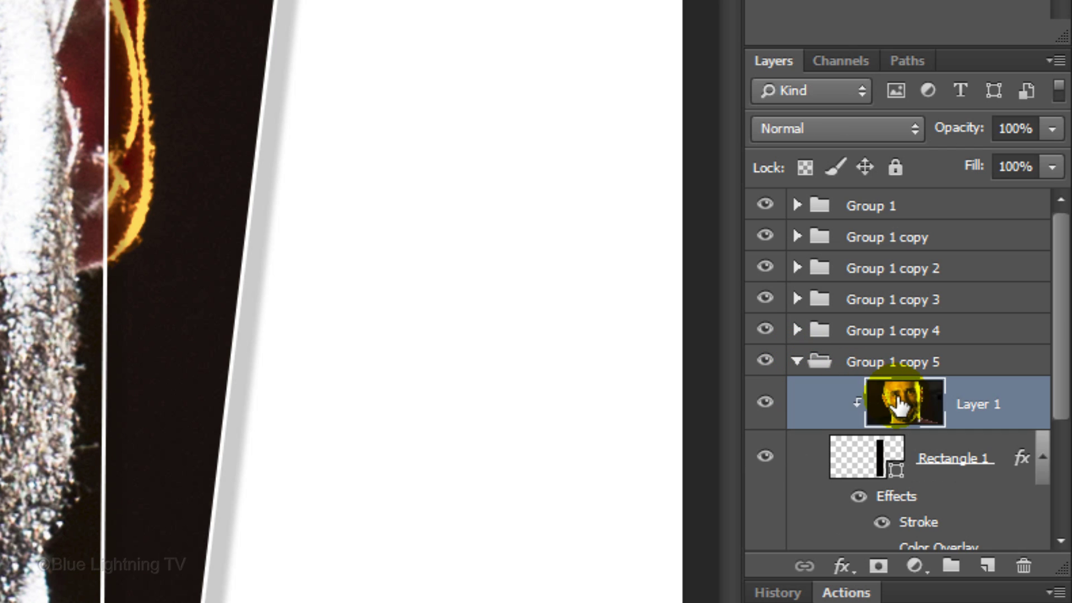
{"action": "left_click", "coordinate": [913, 558]}
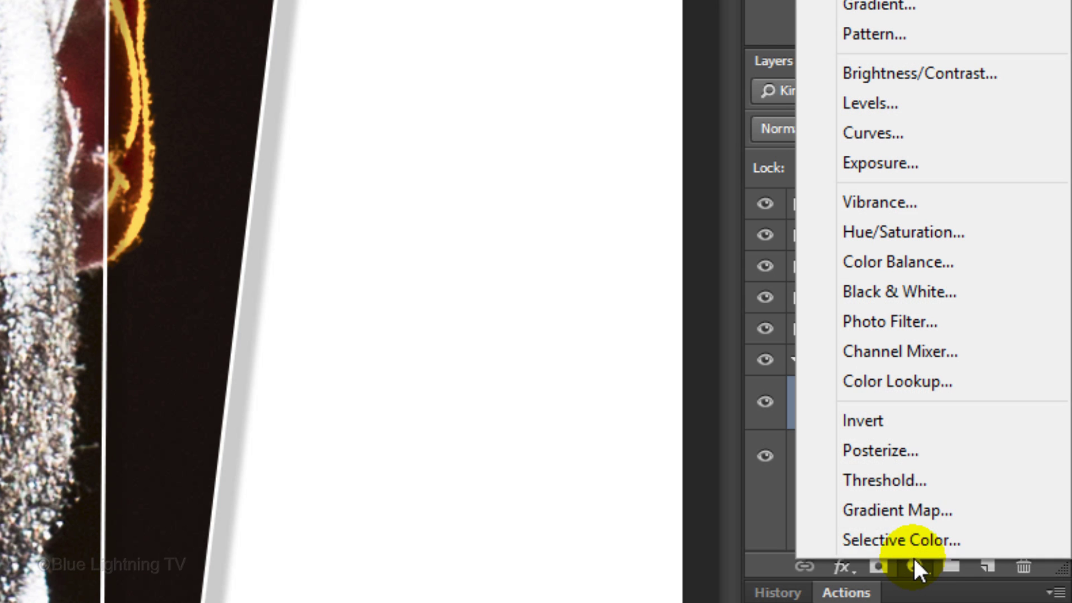
{"action": "left_click", "coordinate": [898, 381]}
{"action": "left_click", "coordinate": [862, 37]}
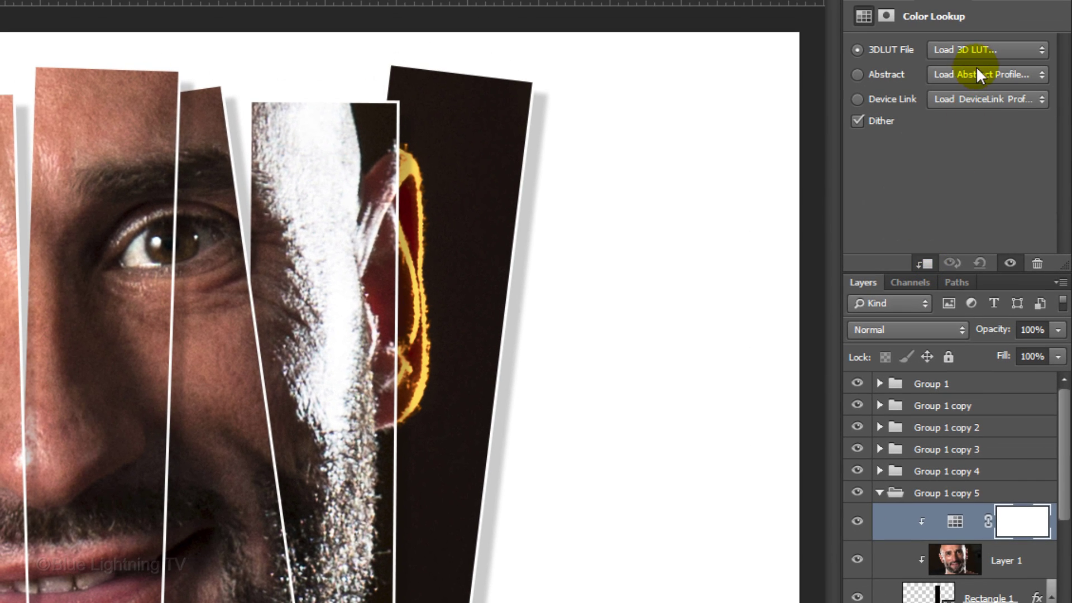
{"action": "left_click", "coordinate": [984, 50]}
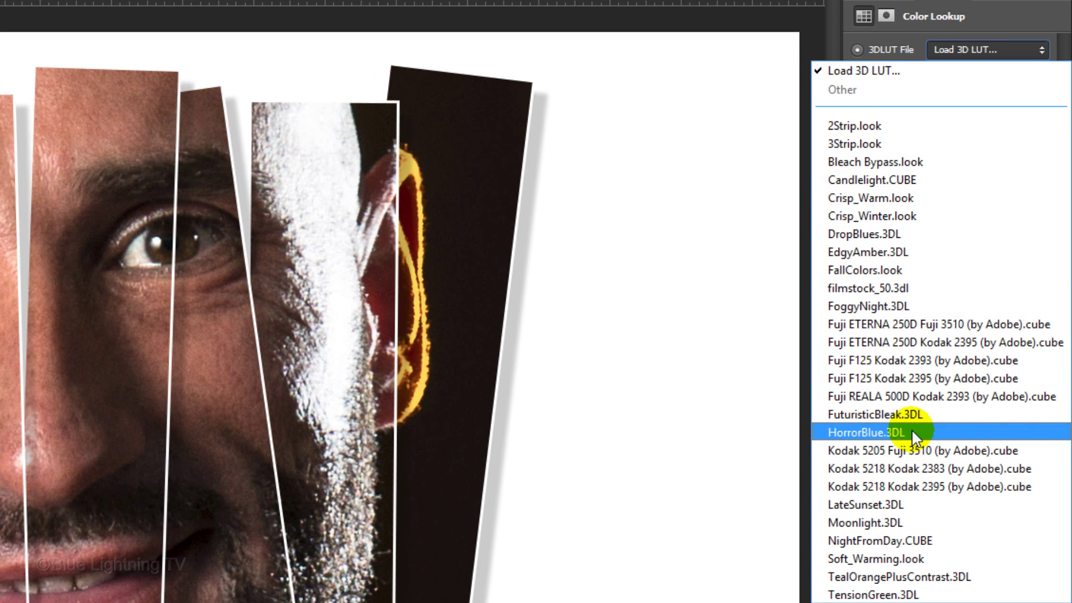